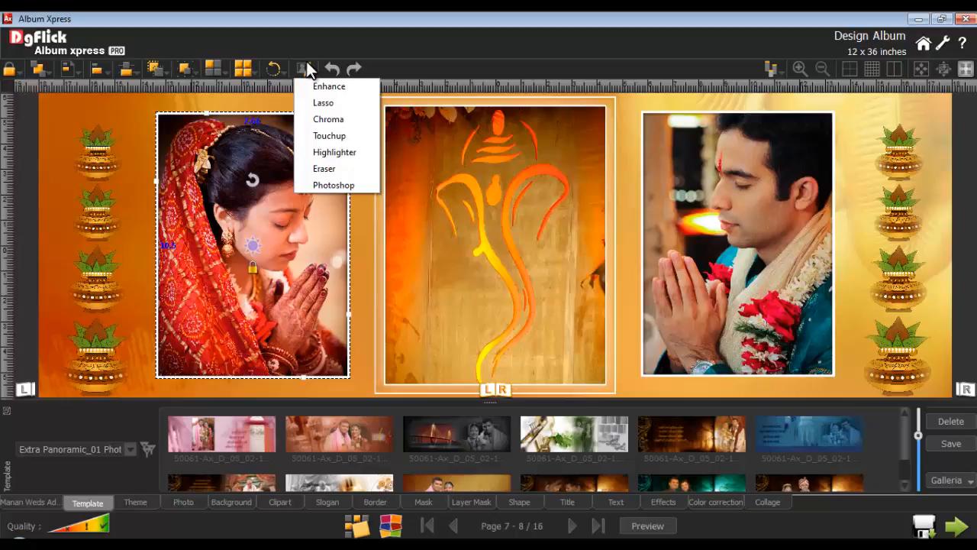
- Open the selected bride photo in Enhance and set brightness to -15, contrast to -15 and gamma to 15
left_click(339, 88)
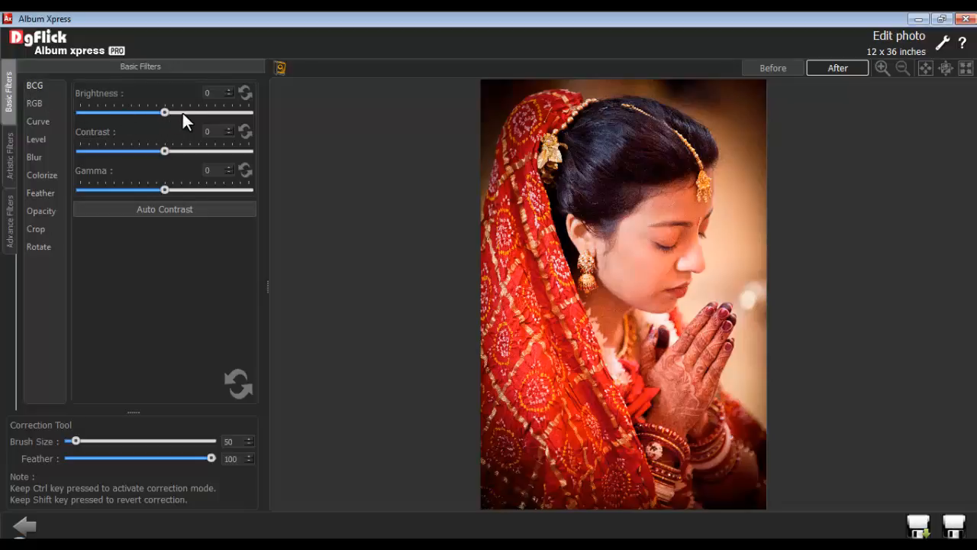
left_click_drag(215, 93, 189, 92)
type("-15")
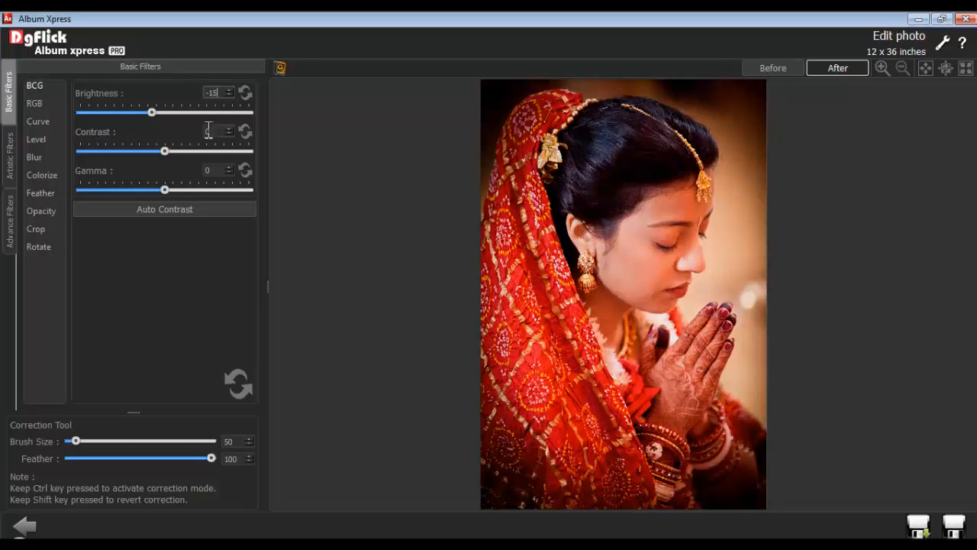
type("-15")
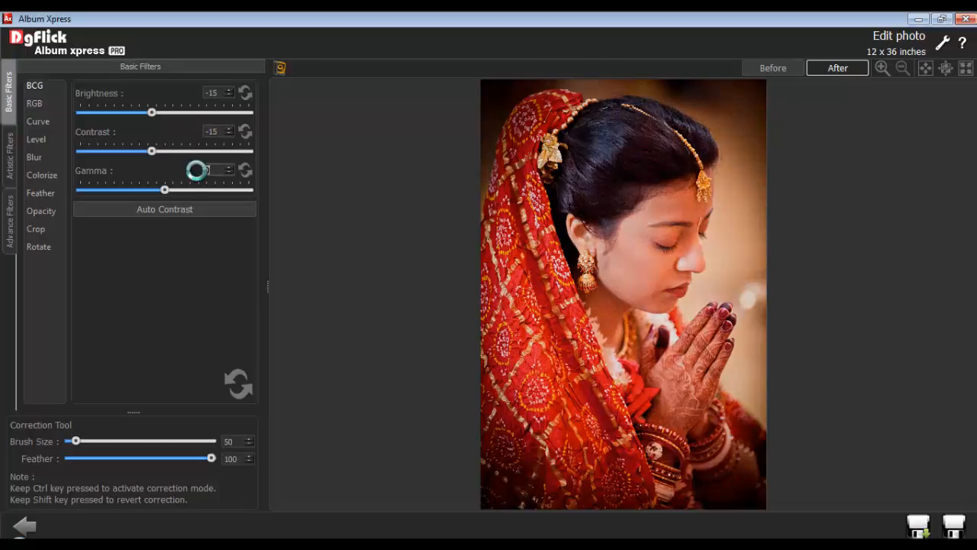
- Set the correction brush size to 500, brush a correction on and off around the face, and reset all BCG adjustments
mouse_move(237, 441)
left_mouse_down()
mouse_move(224, 443)
mouse_move(223, 459)
left_mouse_up()
type("500")
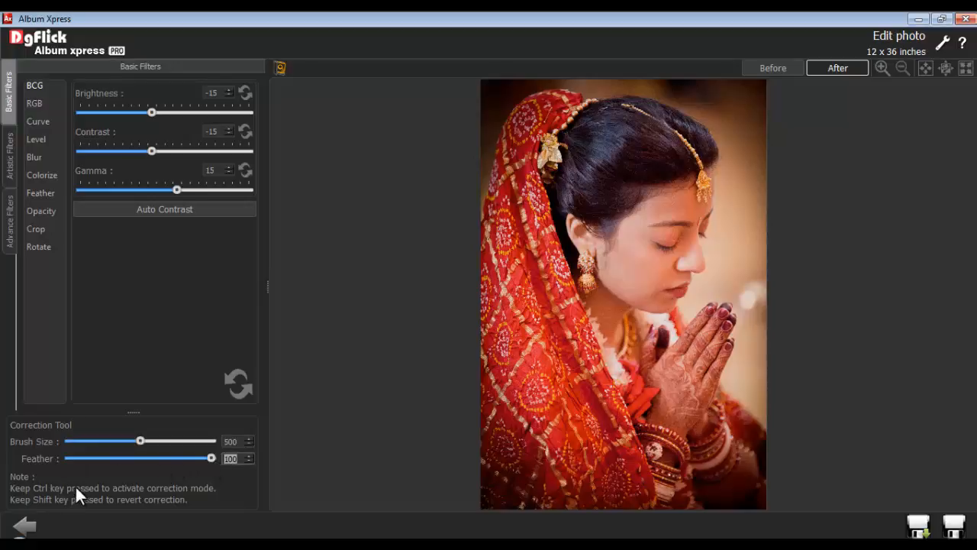
mouse_move(666, 201)
left_mouse_down()
mouse_move(631, 258)
mouse_move(674, 278)
mouse_move(609, 308)
mouse_move(660, 288)
mouse_move(692, 240)
mouse_move(706, 266)
mouse_move(741, 258)
mouse_move(710, 297)
left_mouse_up()
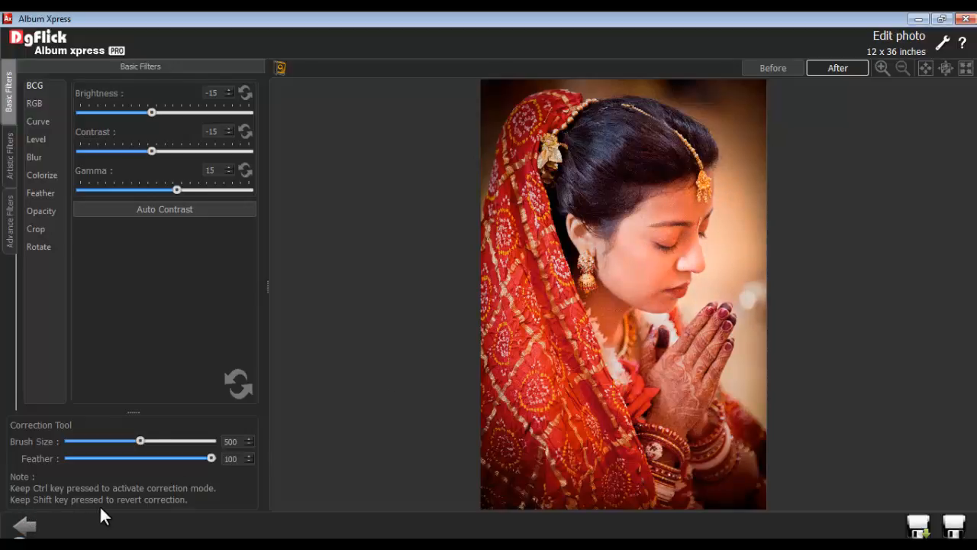
mouse_move(742, 195)
left_mouse_down()
mouse_move(743, 280)
mouse_move(731, 240)
mouse_move(721, 302)
mouse_move(727, 245)
left_mouse_up()
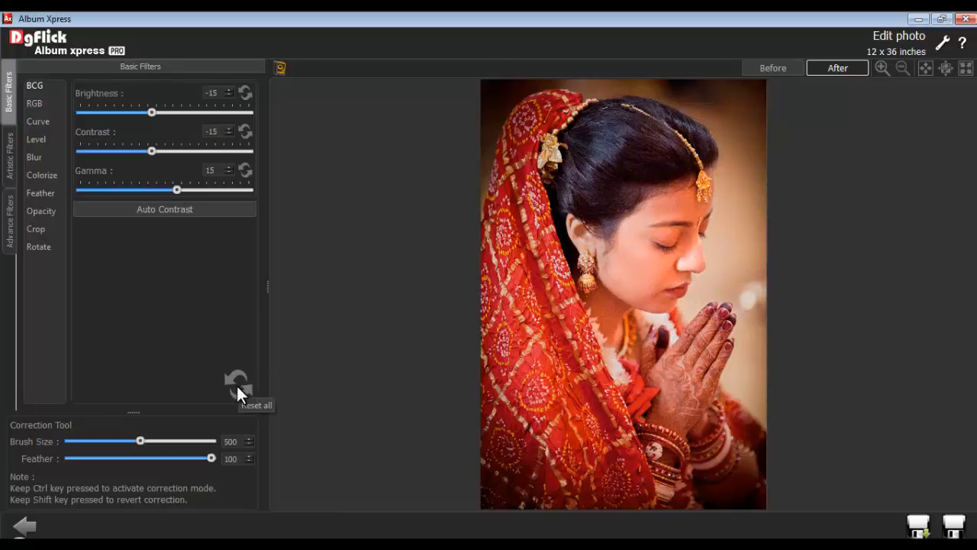
left_click(237, 386)
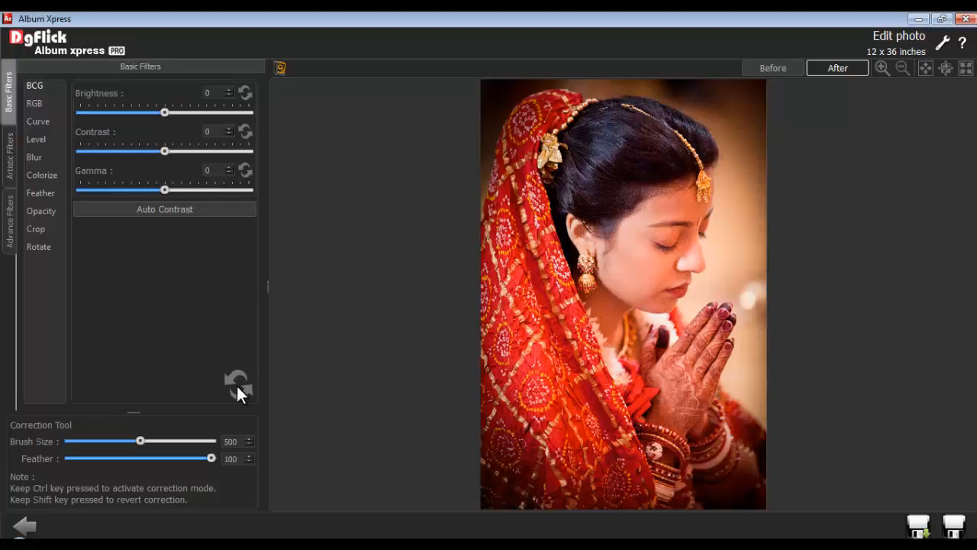
- Try an RGB adjustment with red -15, green 5 and blue 15, and reset all three channels
left_click(34, 103)
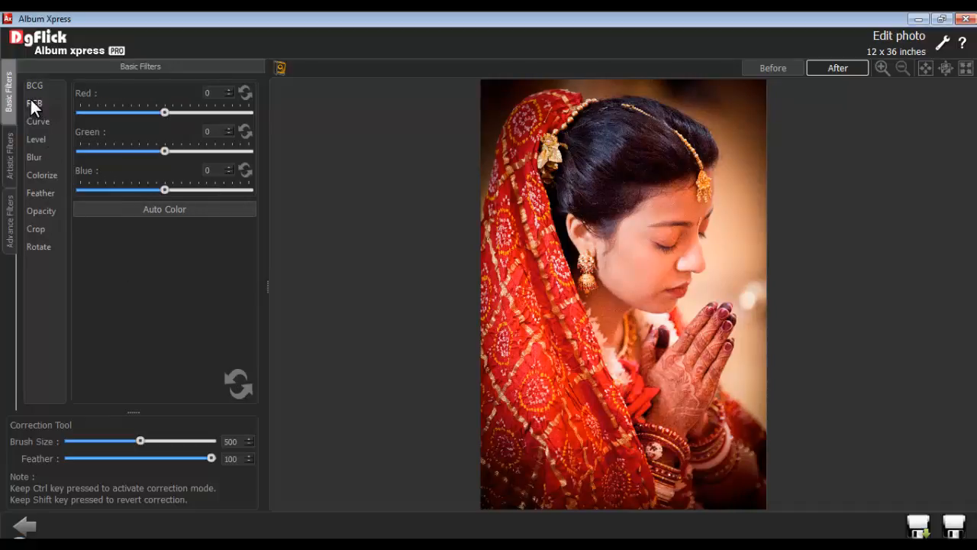
double_click(207, 93)
type("-155")
double_click(201, 171)
type("15")
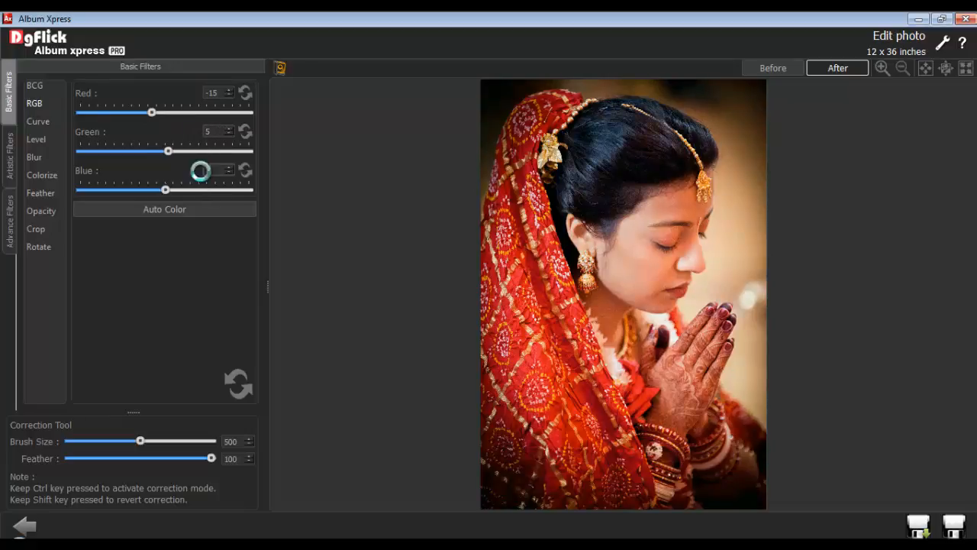
left_click(236, 384)
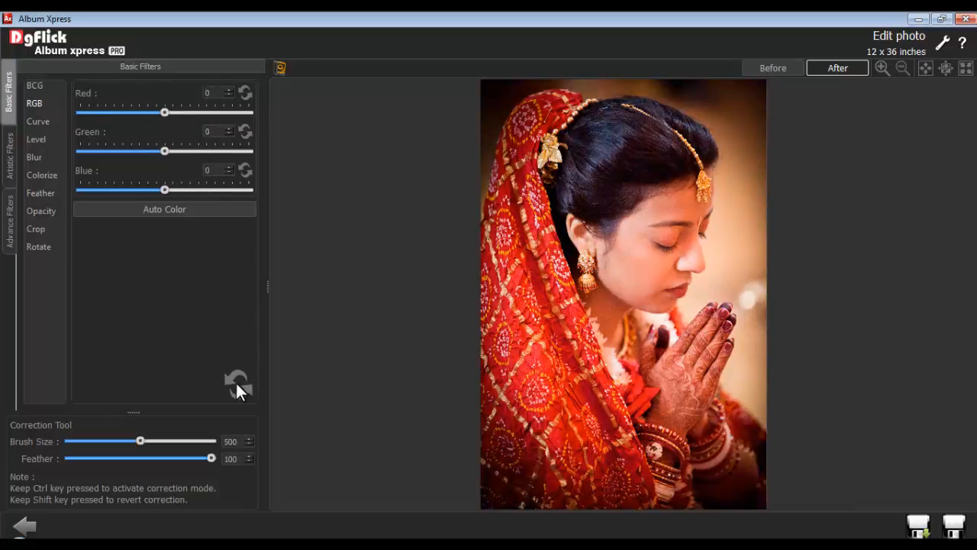
- Try lowering the midpoint of the RGB curve slightly, and reload the original image
left_click(37, 121)
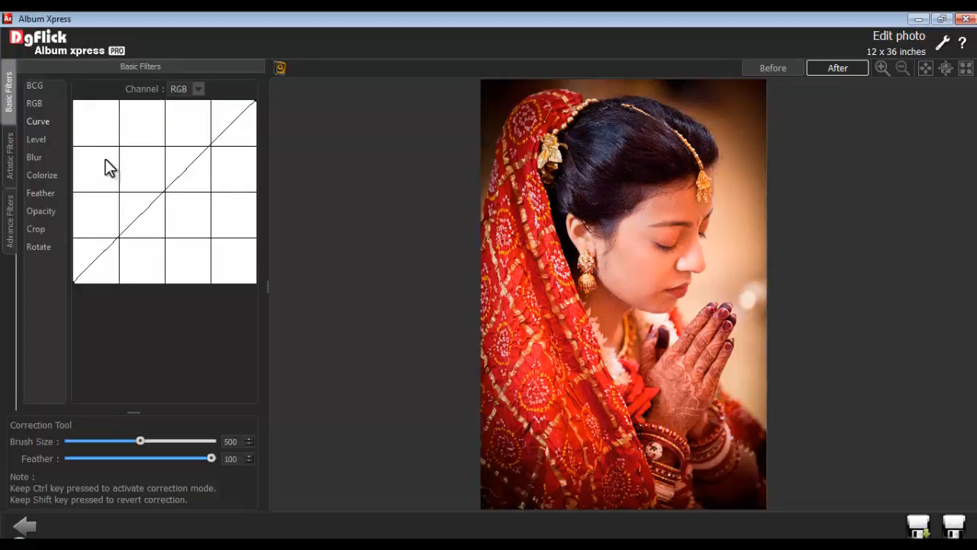
mouse_move(159, 195)
left_mouse_down()
mouse_move(153, 188)
mouse_move(166, 203)
left_mouse_up()
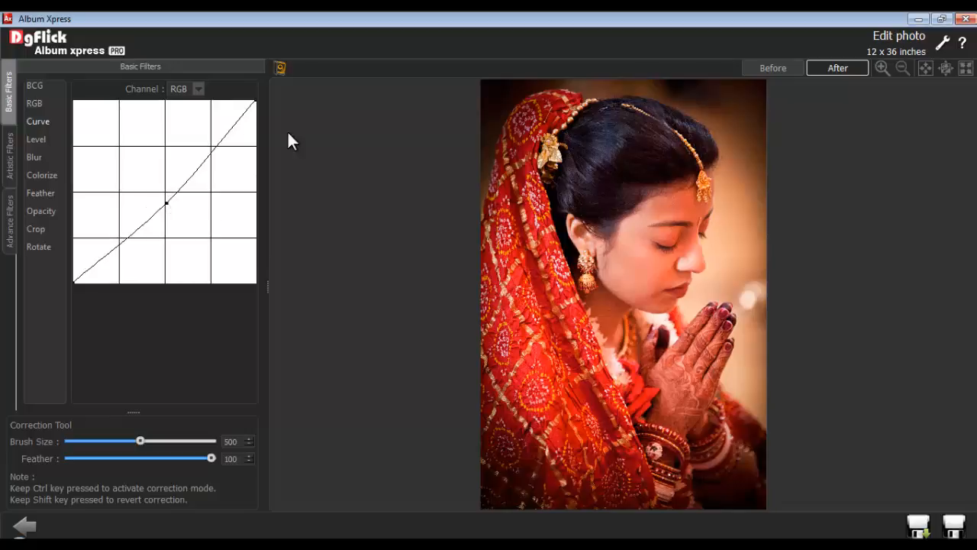
left_click(280, 69)
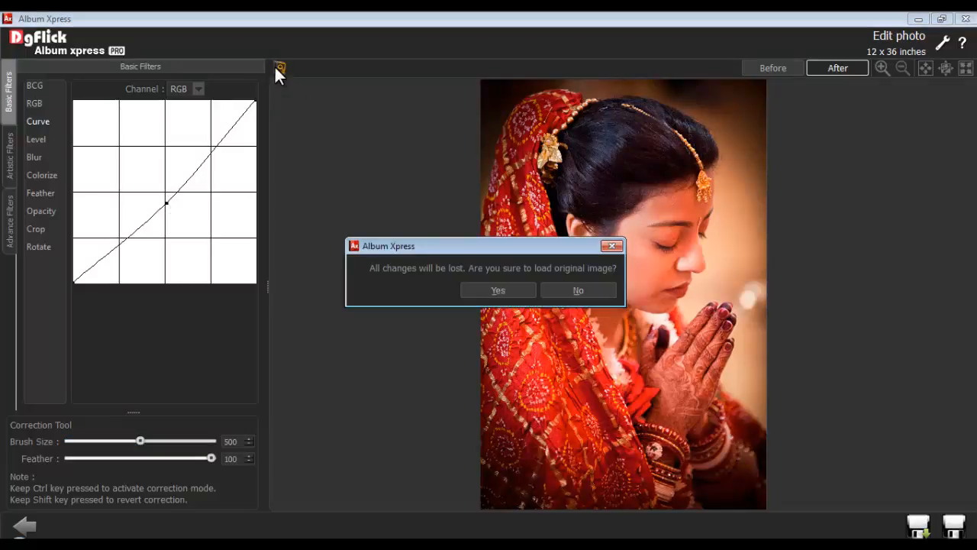
left_click(492, 287)
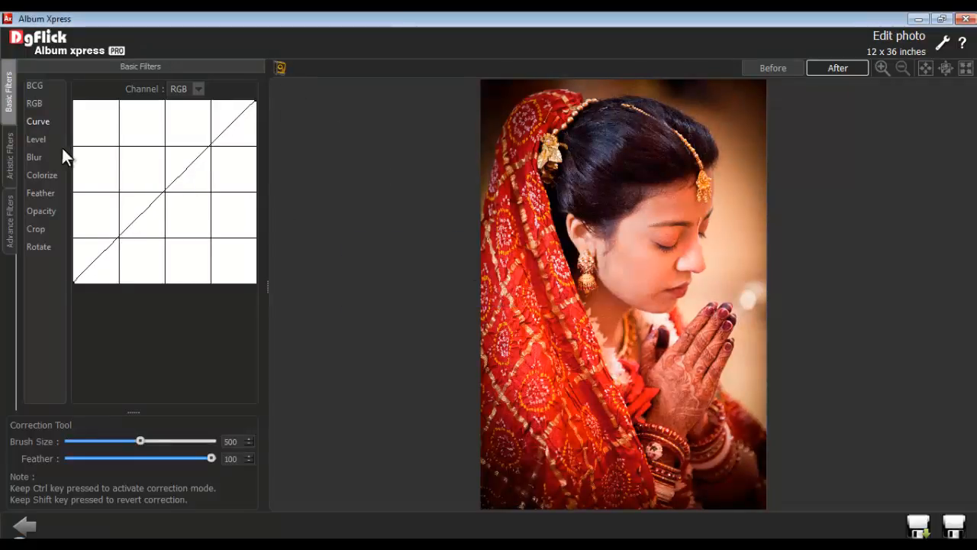
- Try RGB levels with input black at 16 and output white at 242, and reload the original image
left_click(40, 137)
left_click_drag(77, 213, 87, 216)
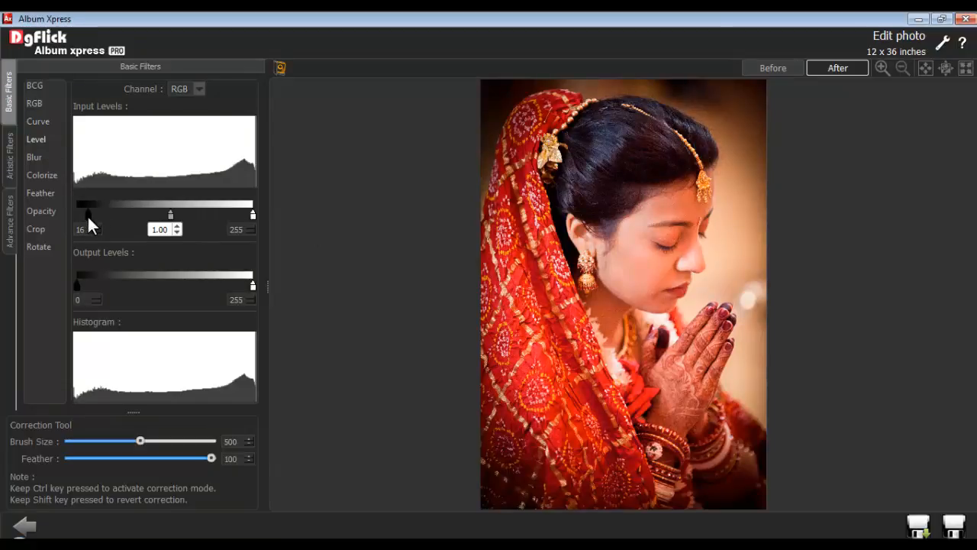
left_click_drag(253, 288, 245, 289)
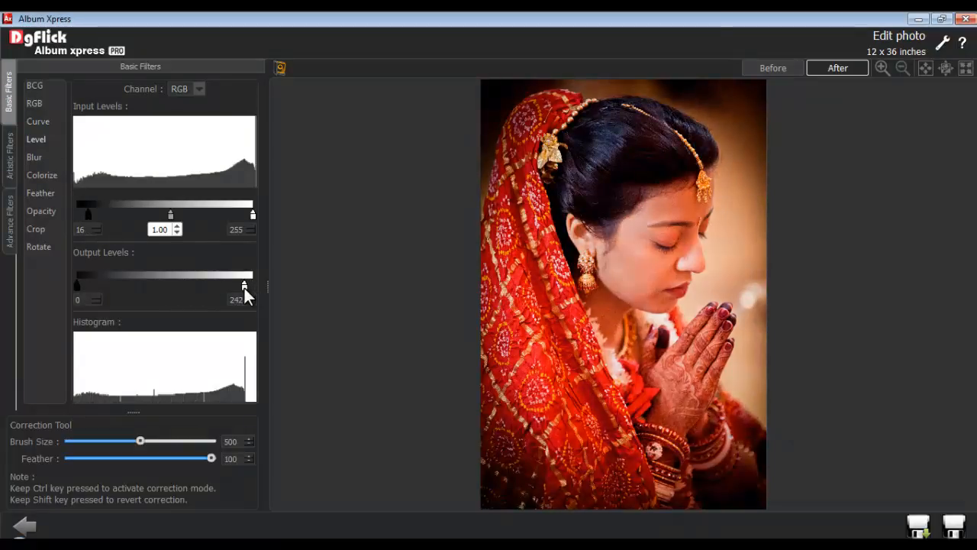
left_click(280, 68)
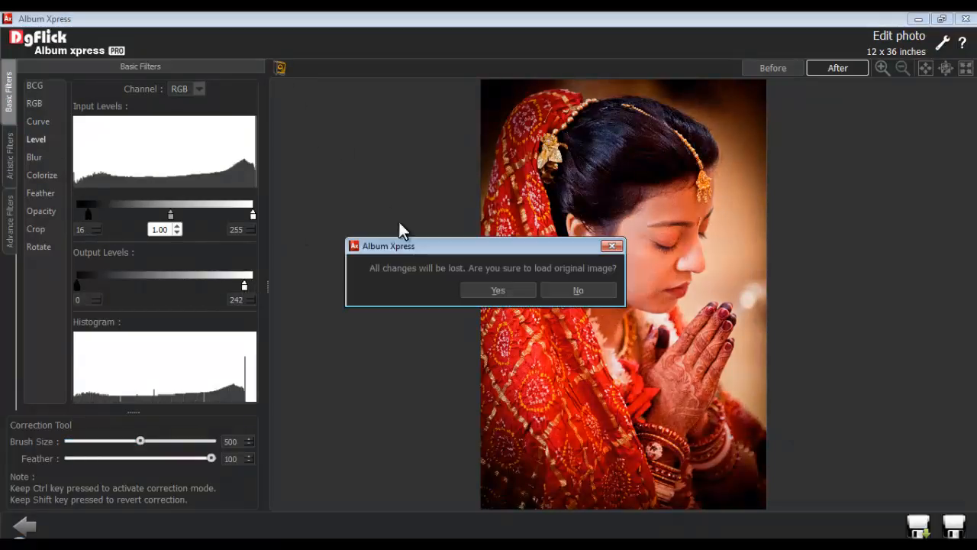
left_click(497, 291)
- Try a blur of 11 on the photo and reset the blur
left_click(35, 158)
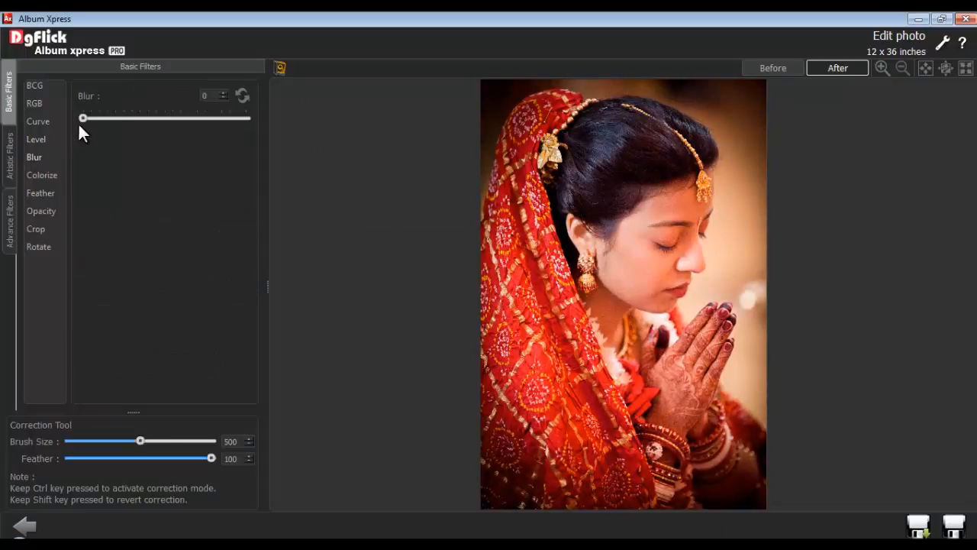
left_click_drag(82, 119, 100, 120)
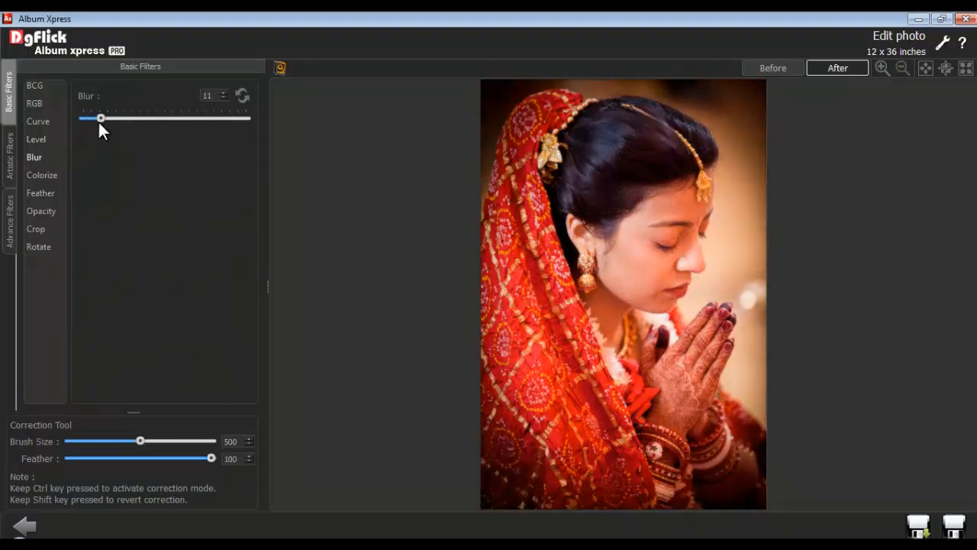
left_click(244, 97)
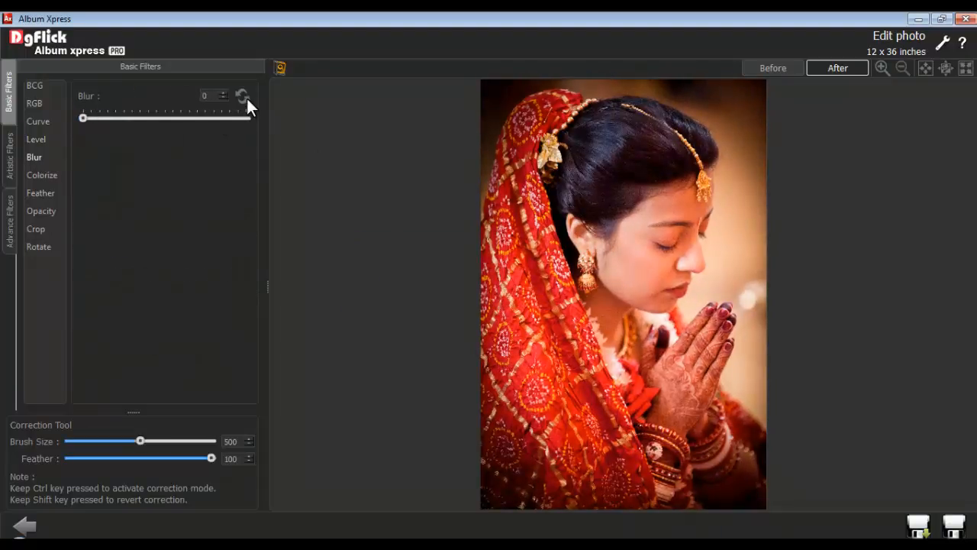
- Try colorizing the photo with an orange sampled from the forehead at opacity 50 and level 7, and reset the filter
left_click(41, 175)
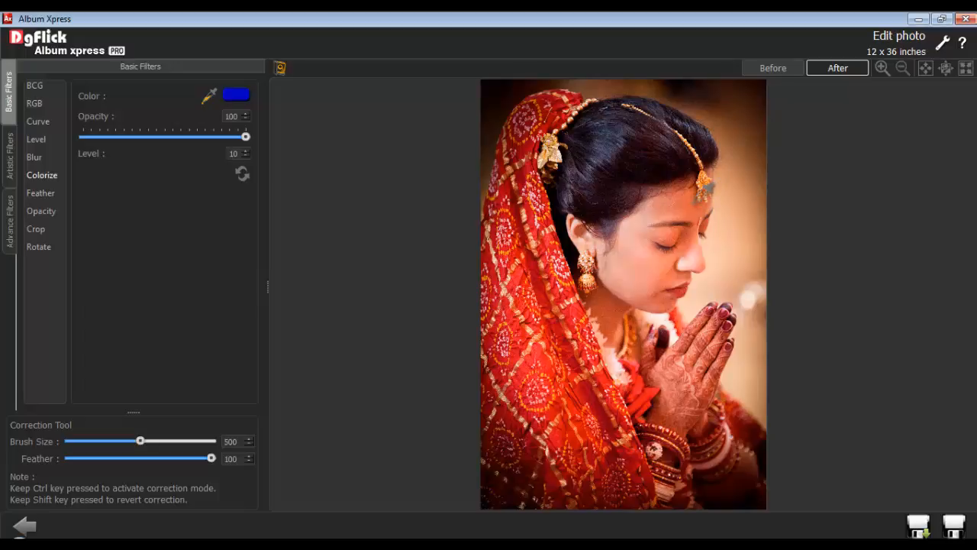
left_click(691, 196)
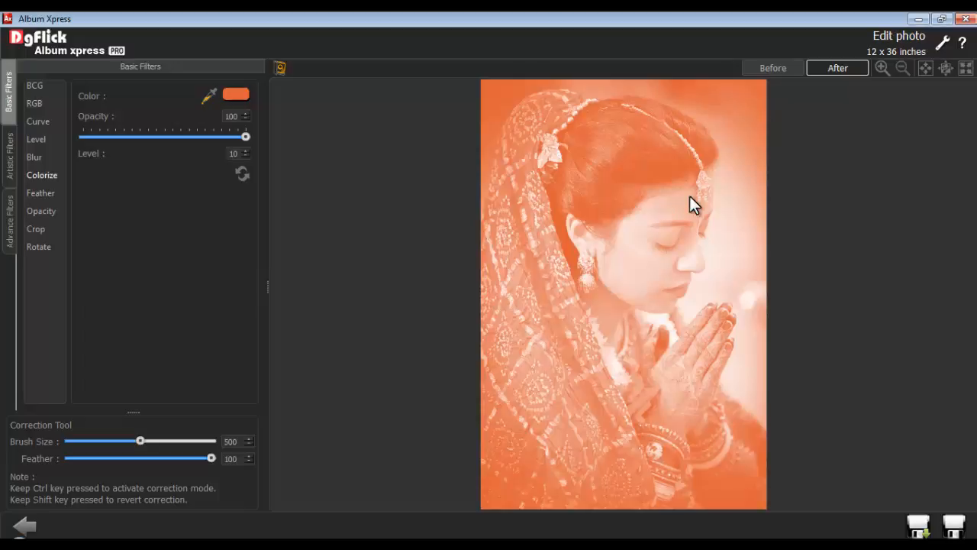
double_click(228, 116)
type("50")
double_click(231, 154)
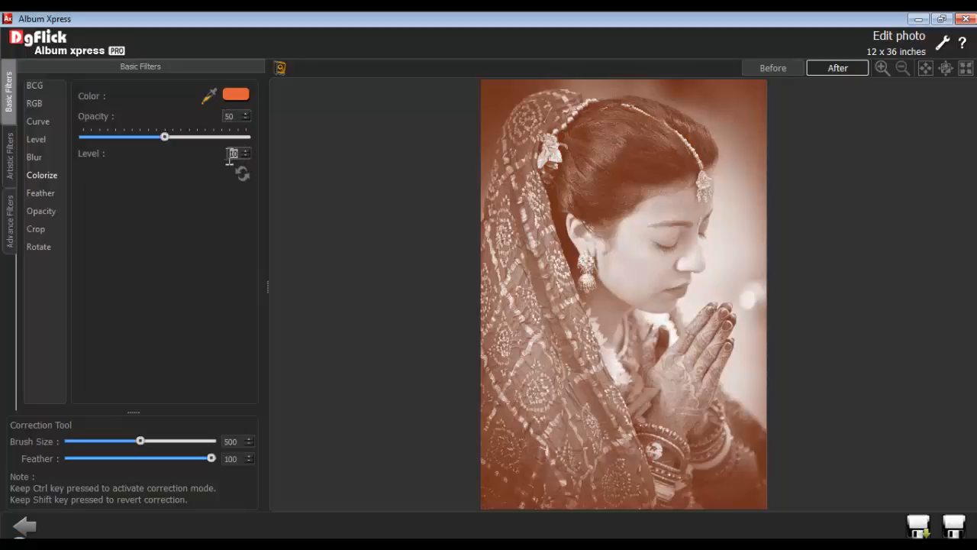
type("7")
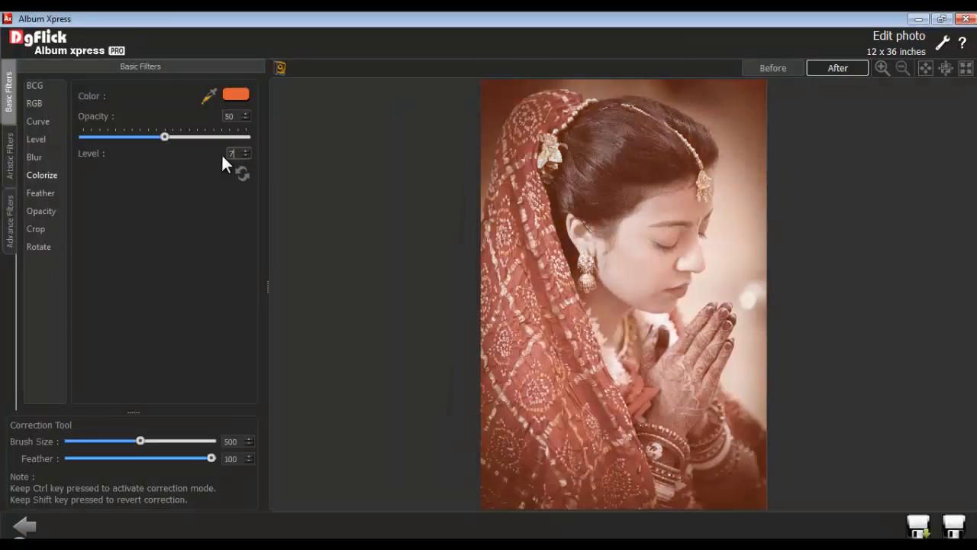
left_click(243, 170)
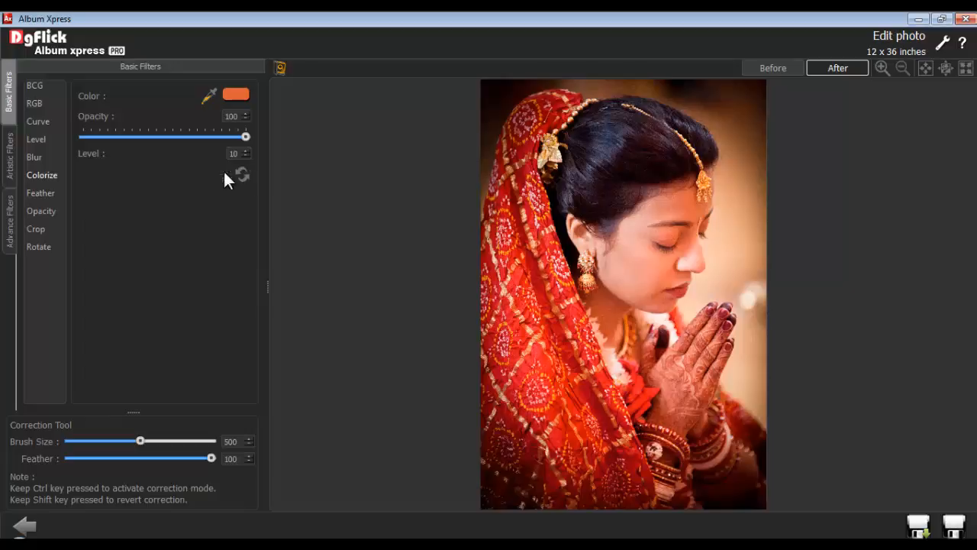
- Try a feather of 141 and an opacity of 80 on the photo, resetting each filter
left_click(40, 194)
left_click_drag(80, 119, 104, 119)
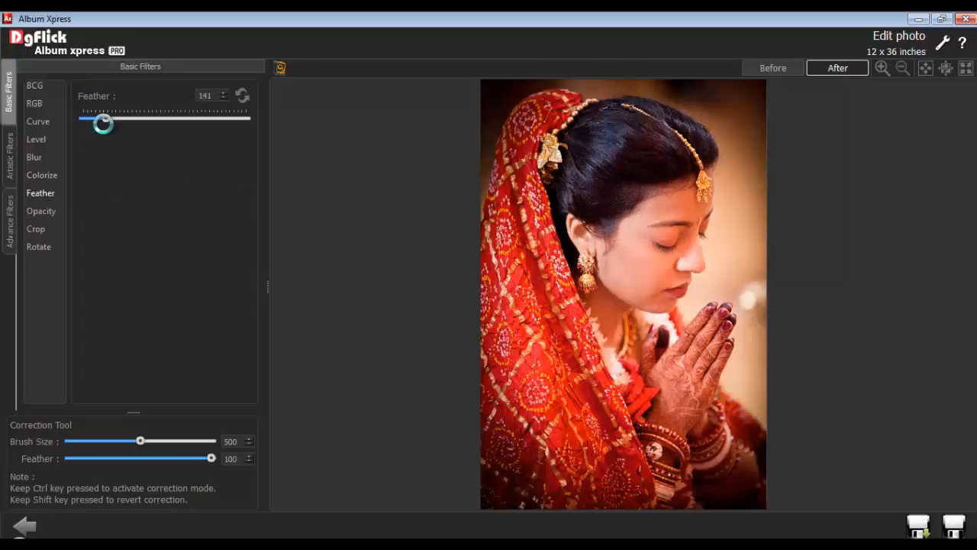
left_click(243, 96)
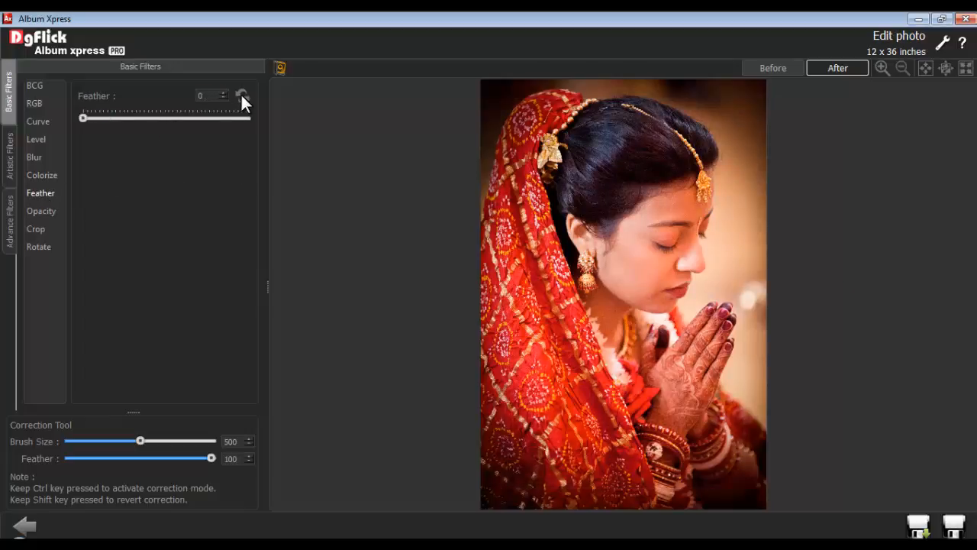
left_click(50, 213)
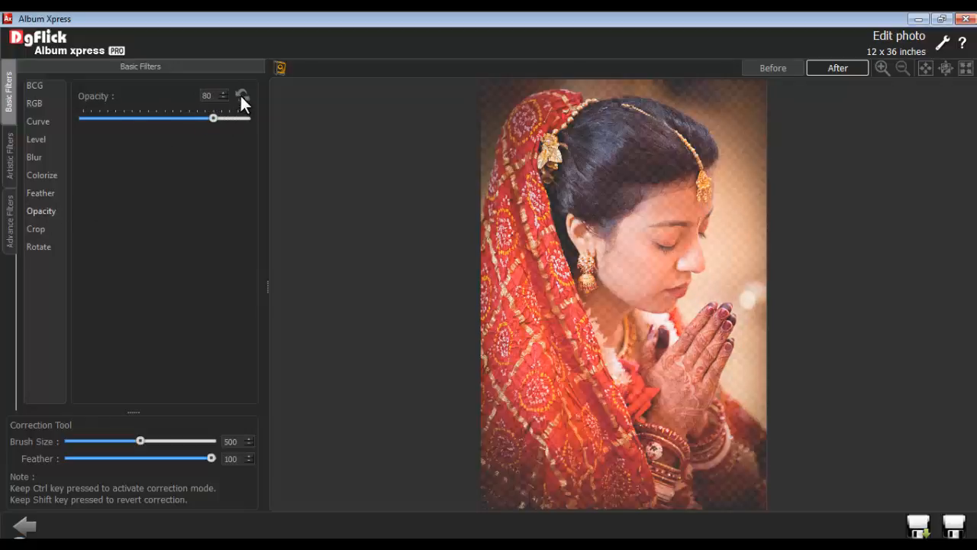
left_click(242, 96)
- Start cropping the photo with a portrait 4 x 5 aspect ratio
left_click(37, 232)
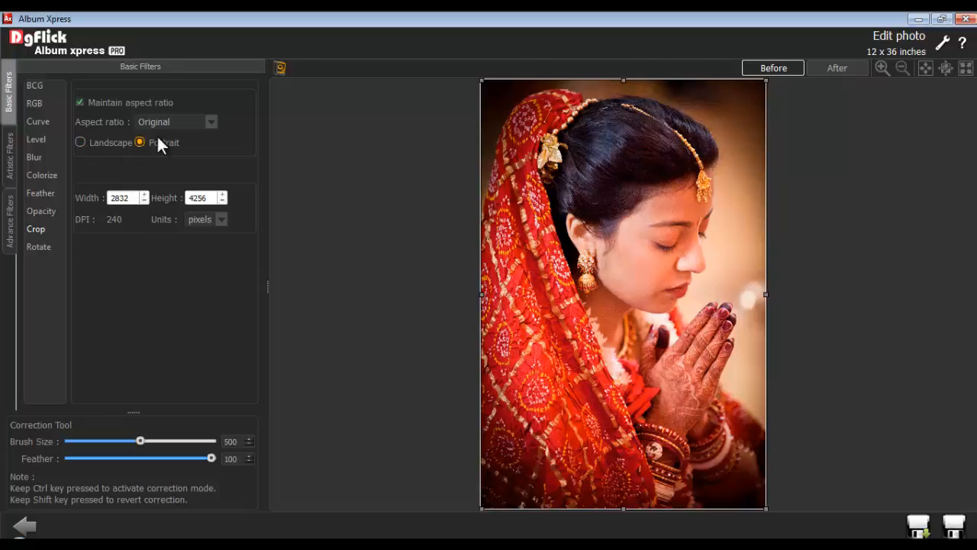
left_click(202, 121)
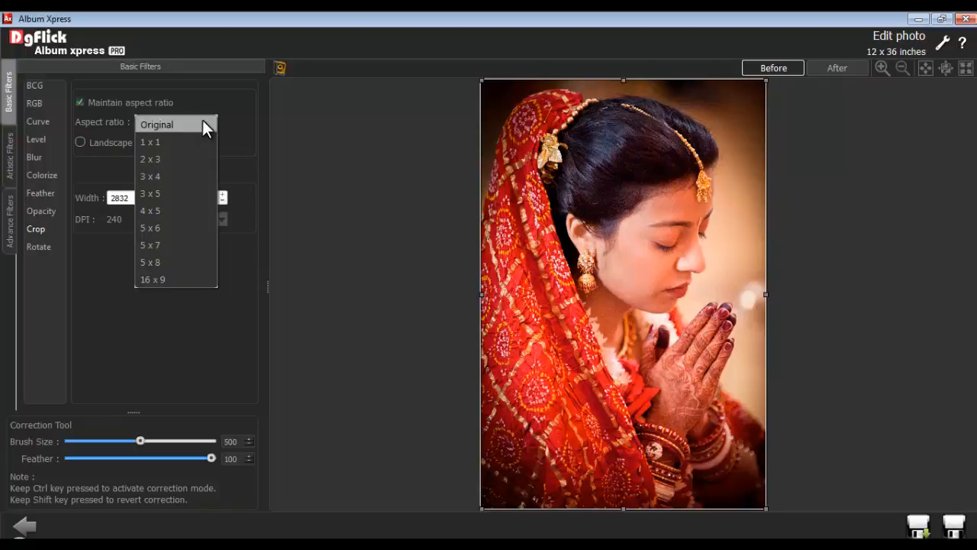
left_click(182, 210)
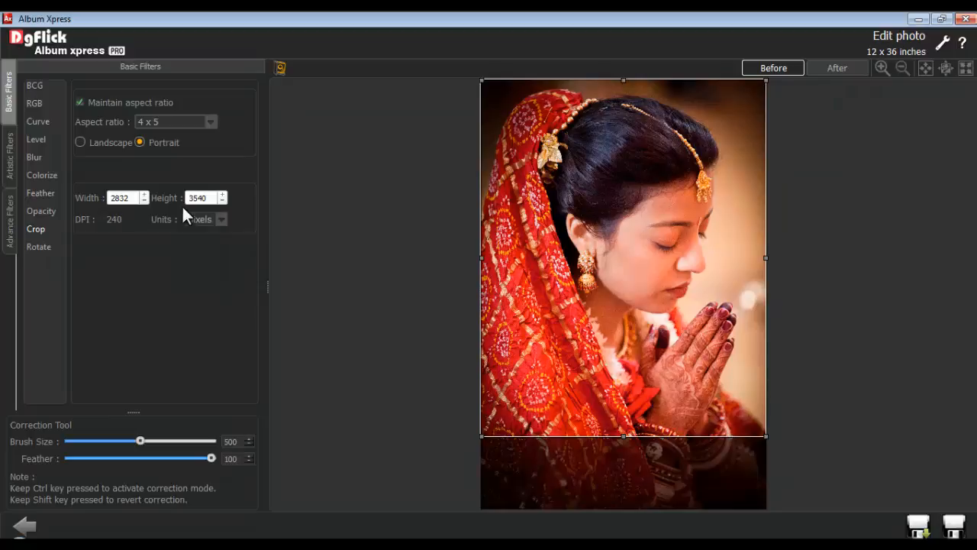
- Release the crop's fixed aspect ratio and resize the crop frame to about 2495 x 3448 pixels
left_click(80, 103)
left_click(79, 102)
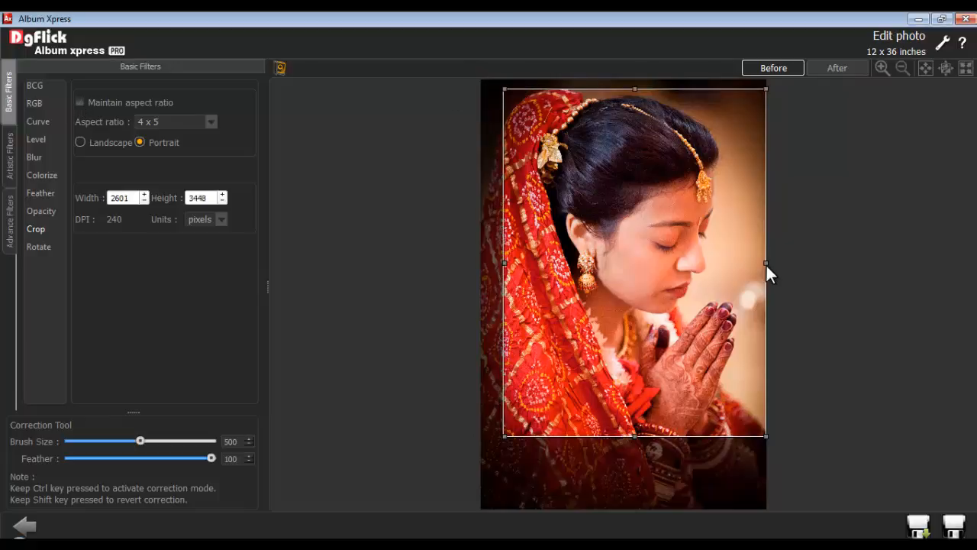
left_click_drag(766, 263, 747, 262)
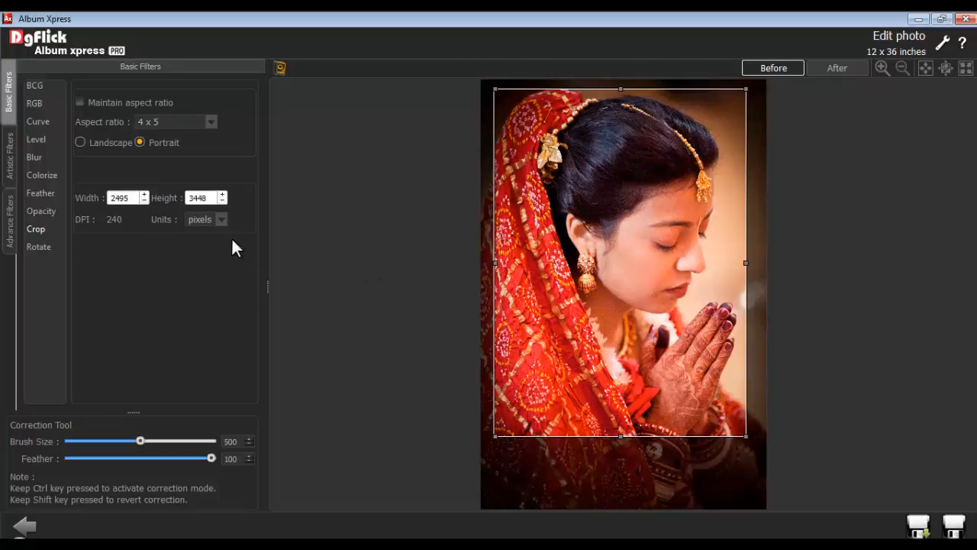
double_click(120, 197)
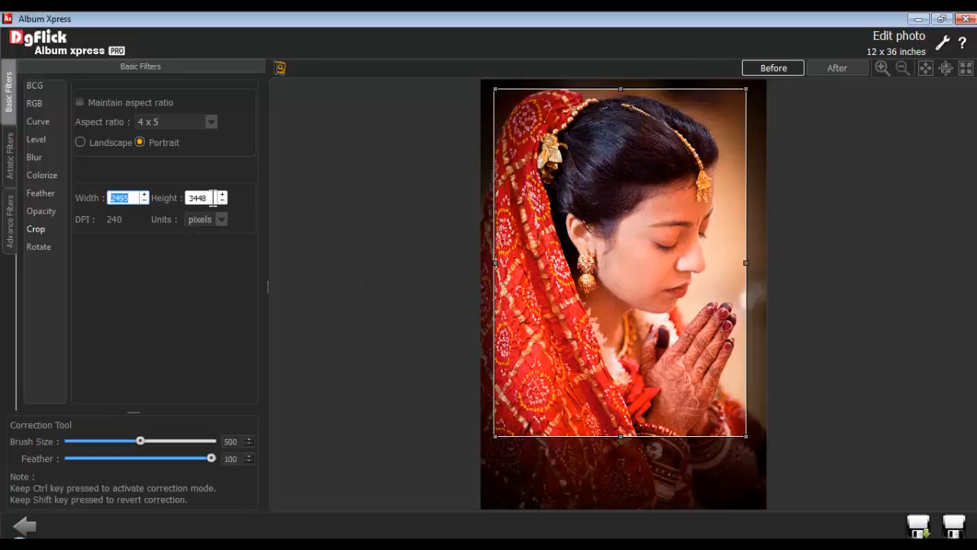
key("Tab")
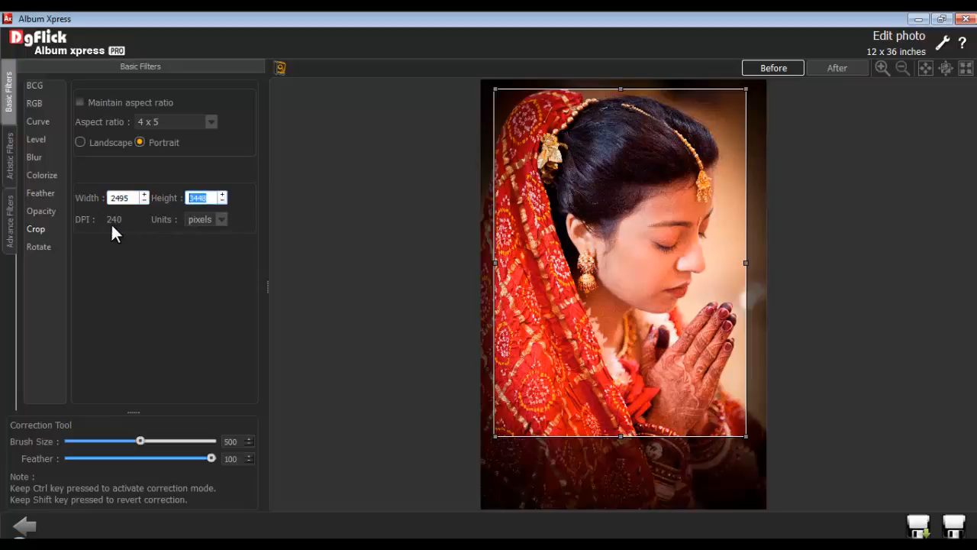
- Keep the crop units in pixels and reload the original photo, discarding the crop frame
left_click(221, 220)
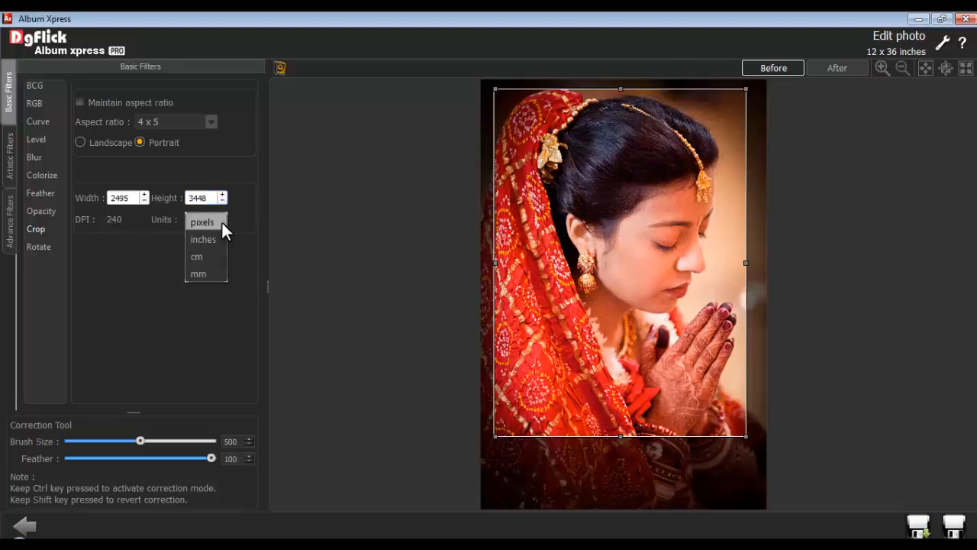
left_click(207, 223)
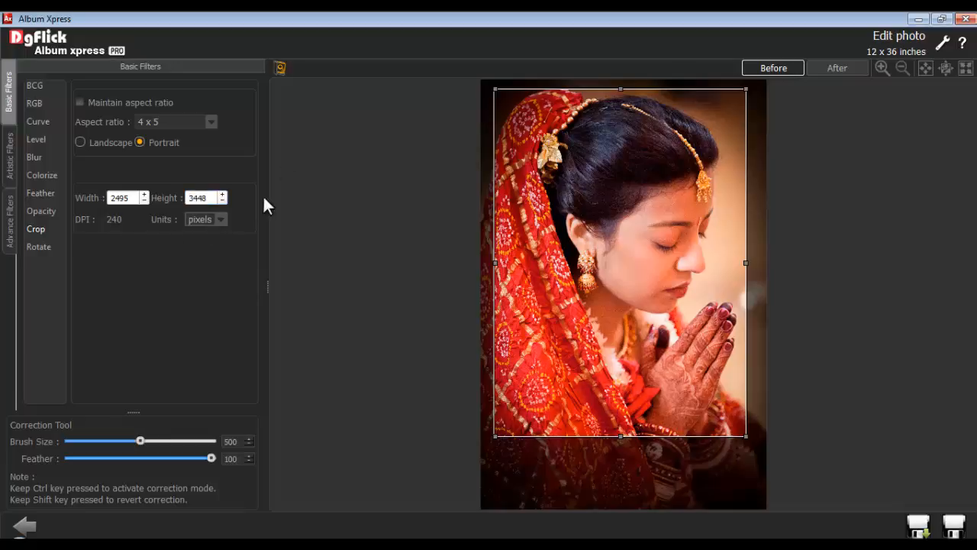
left_click(281, 67)
left_click(497, 290)
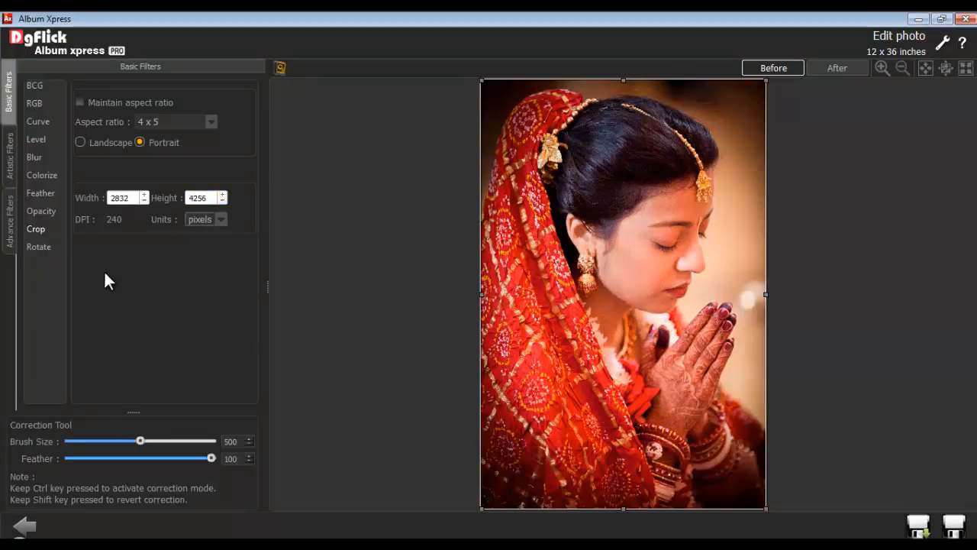
- Try rotating the photo by an angle of -4, and reset the rotation
left_click(39, 247)
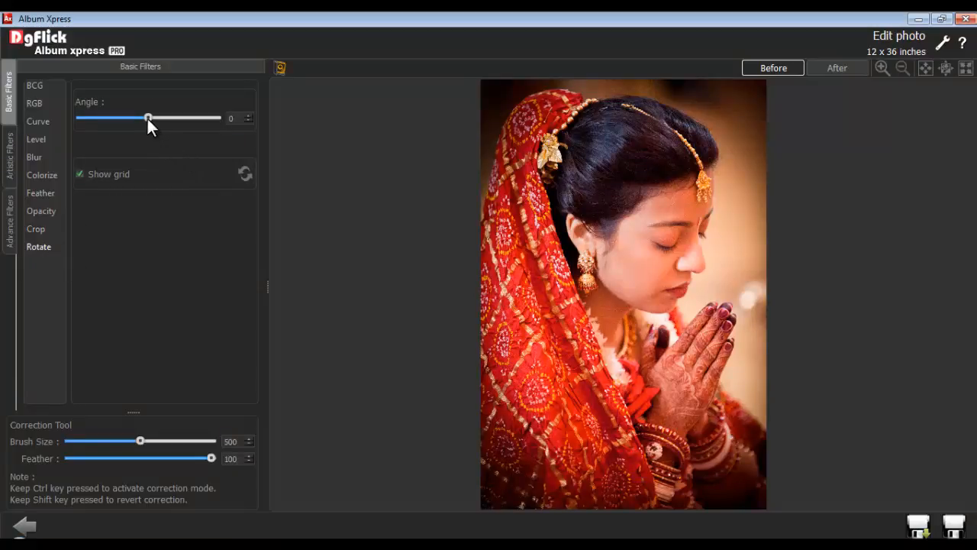
left_click_drag(147, 118, 142, 118)
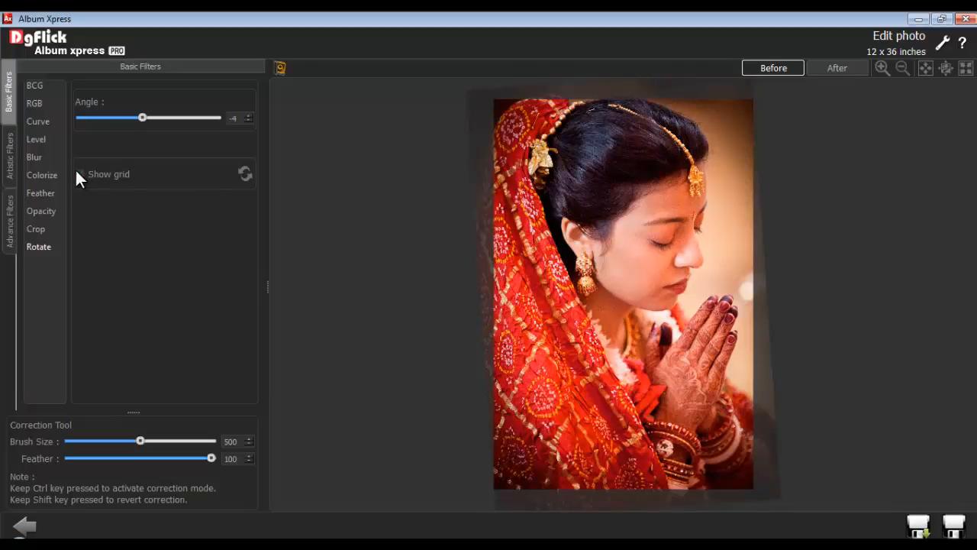
left_click(241, 171)
- Look through the presets of the artistic filters, from Mosaic and Ripple through Swirl and Softlense to Sepia and Charcoal
left_click(8, 157)
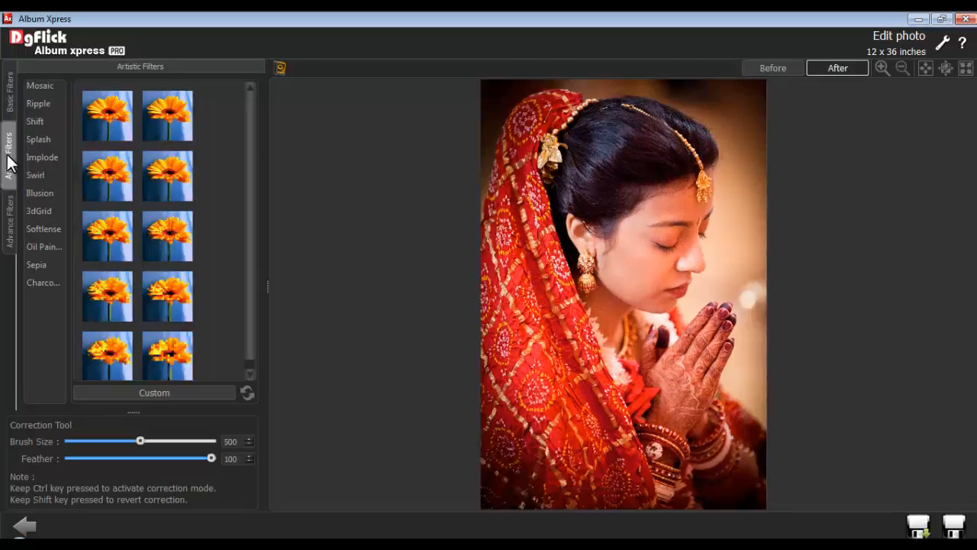
left_click(42, 104)
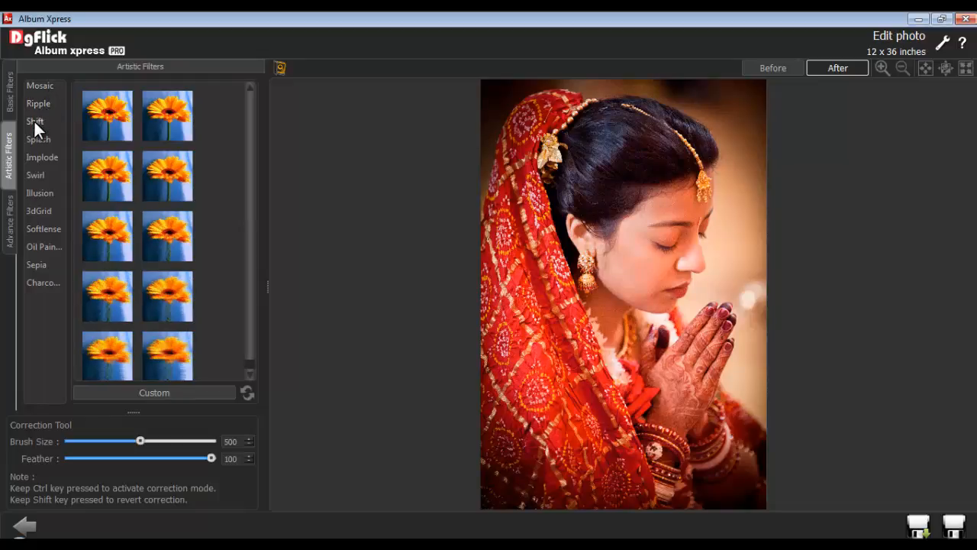
left_click(37, 138)
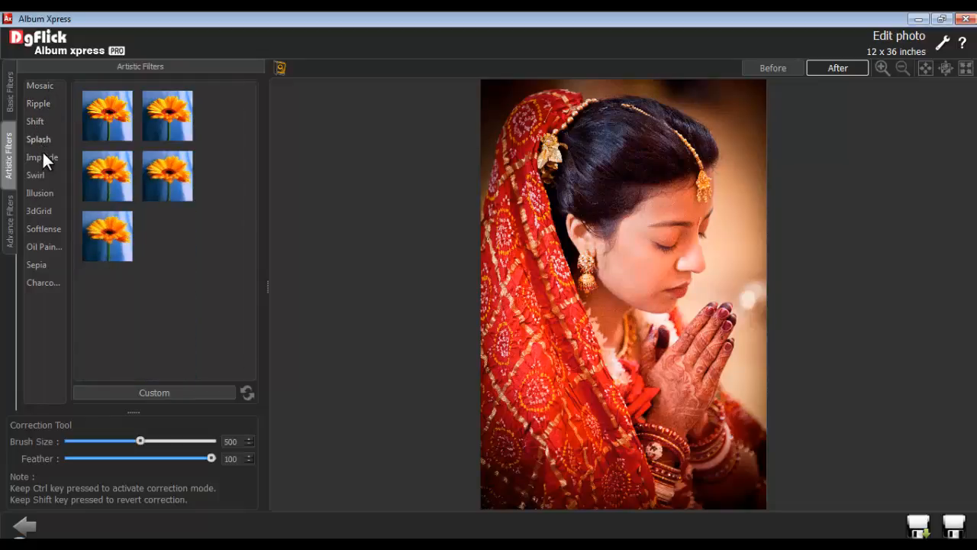
left_click(42, 156)
left_click(32, 176)
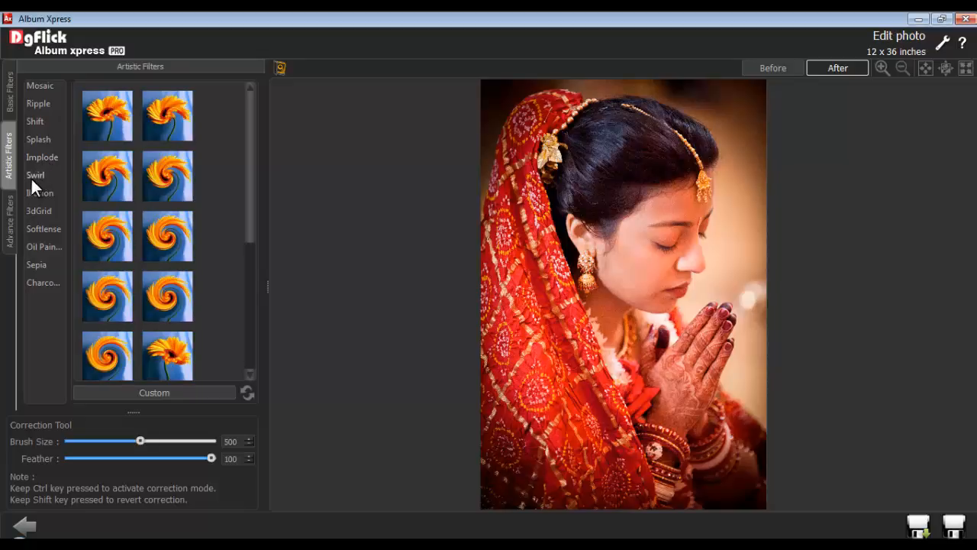
left_click(39, 192)
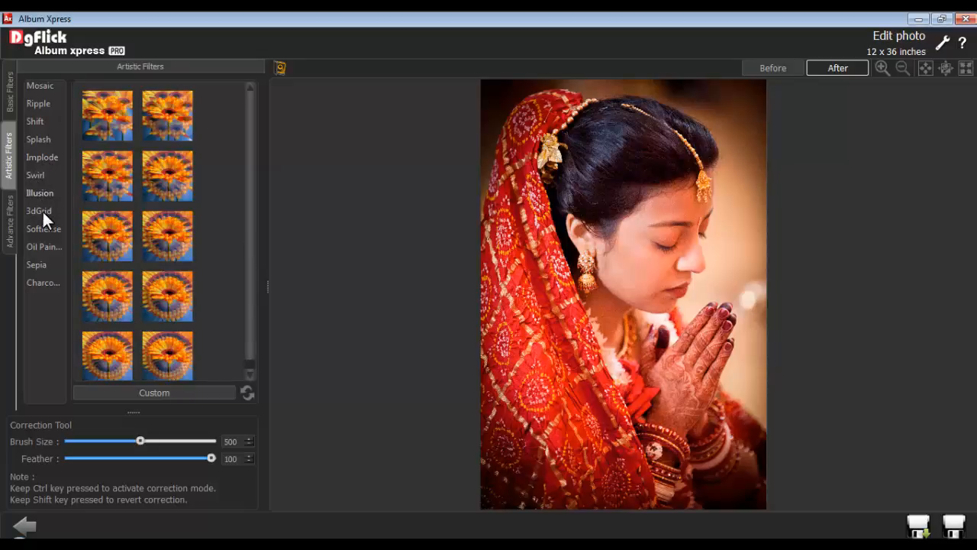
left_click(42, 209)
left_click(51, 229)
left_click(38, 244)
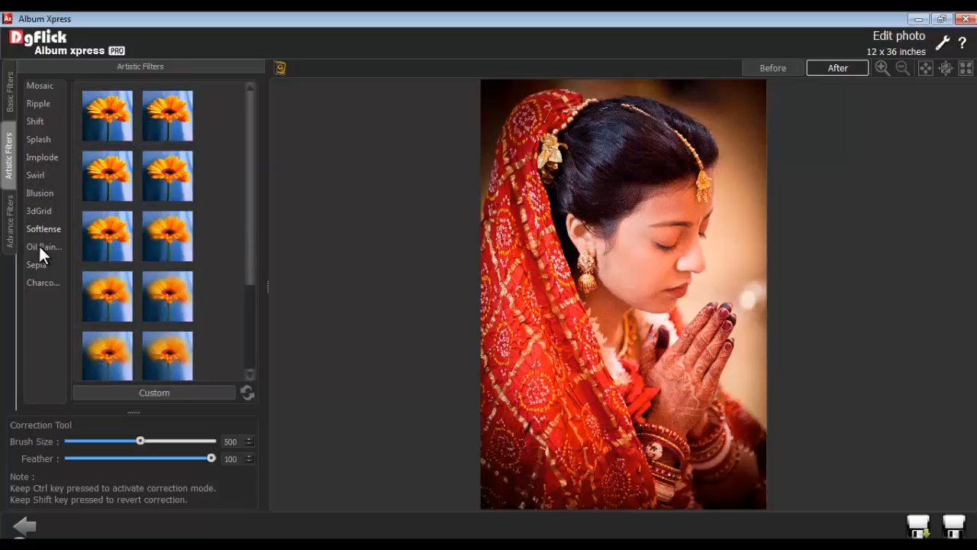
left_click(38, 261)
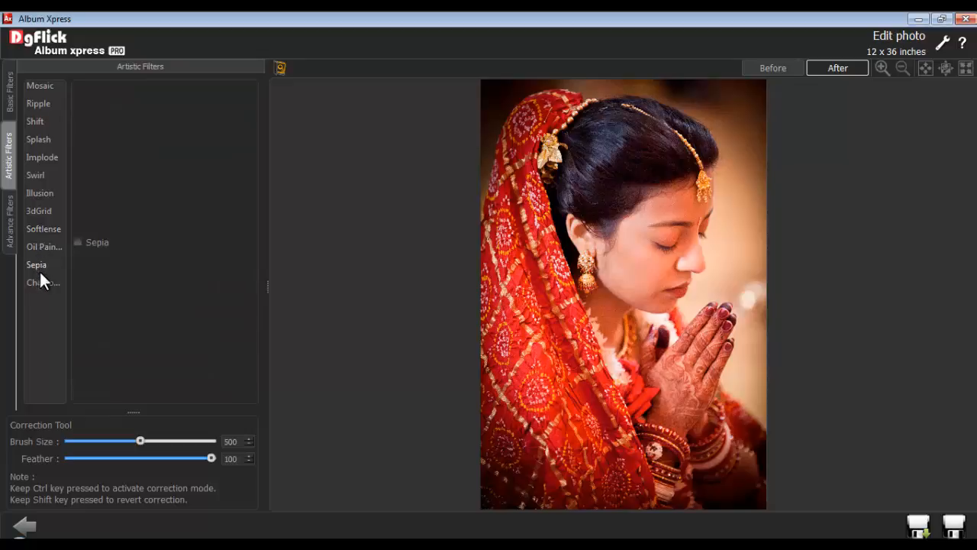
left_click(40, 281)
- Try the Sepia filter on the photo, and reload the original image
left_click(36, 260)
left_click(77, 243)
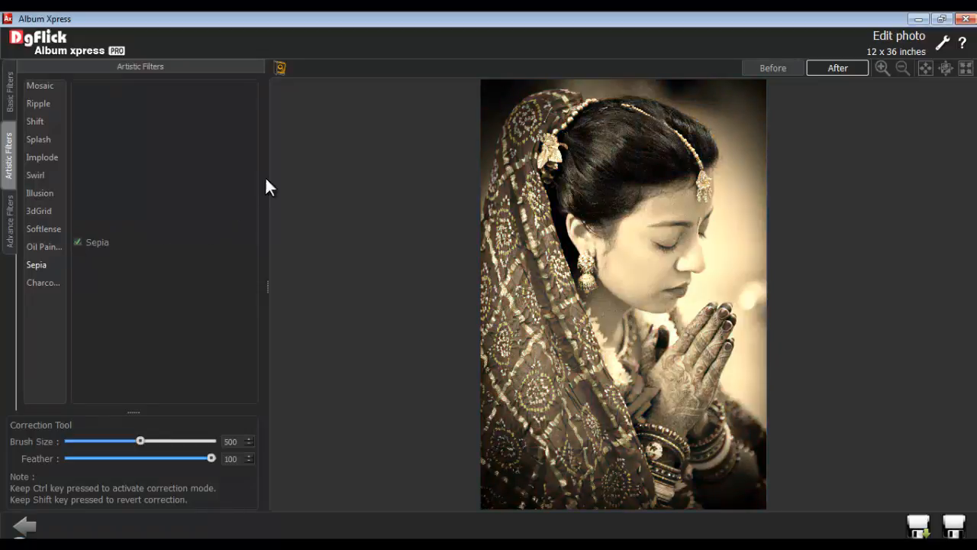
left_click(279, 67)
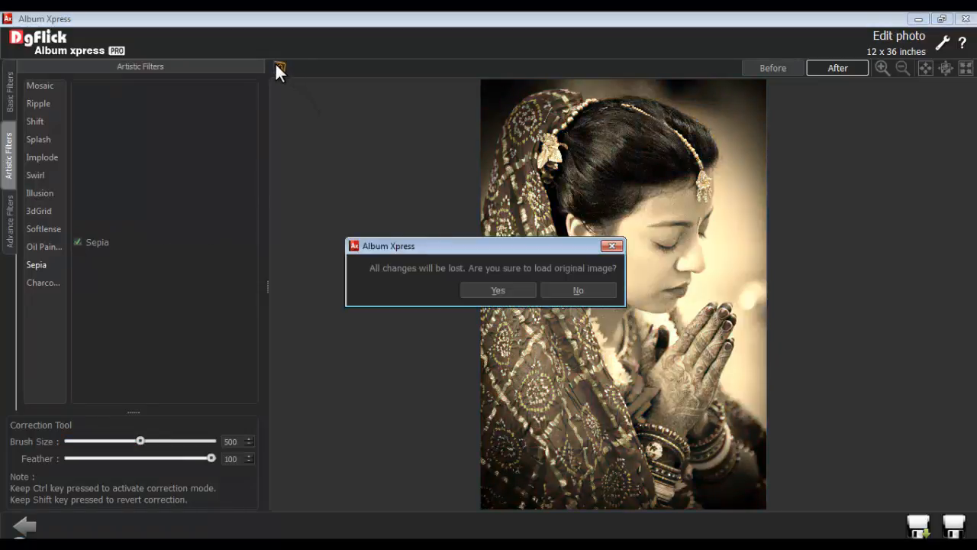
left_click(500, 290)
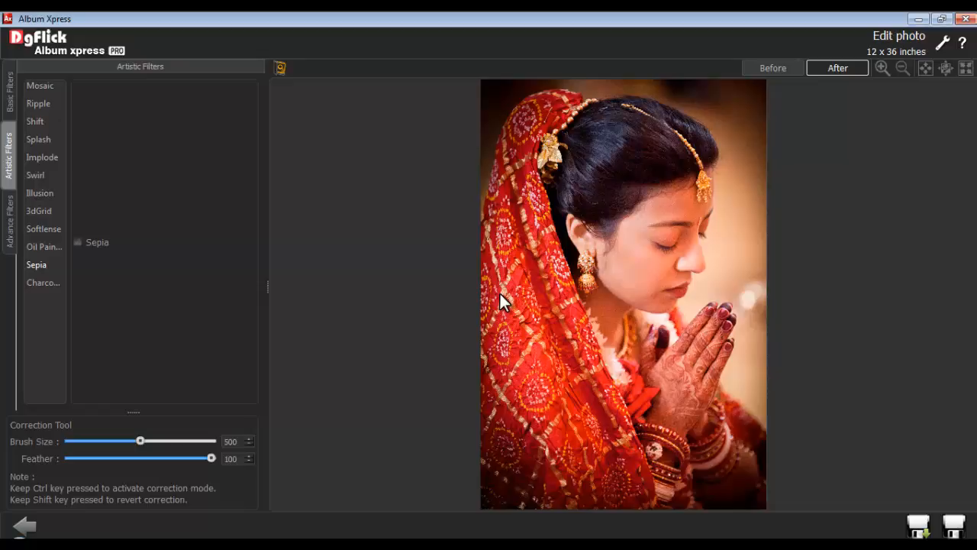
- Import all the filter files from the Photoshop plugins folder on drive E as advanced filters
left_click(11, 232)
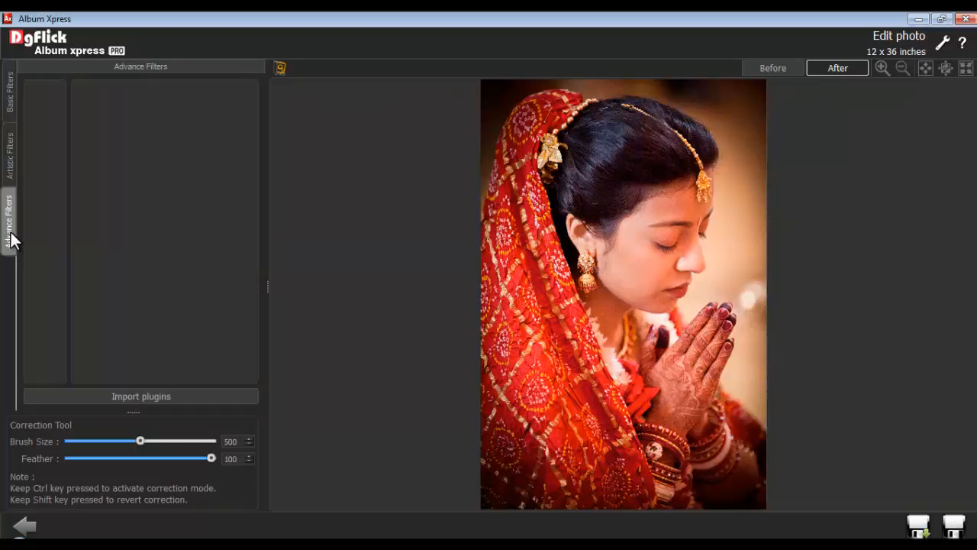
left_click(160, 396)
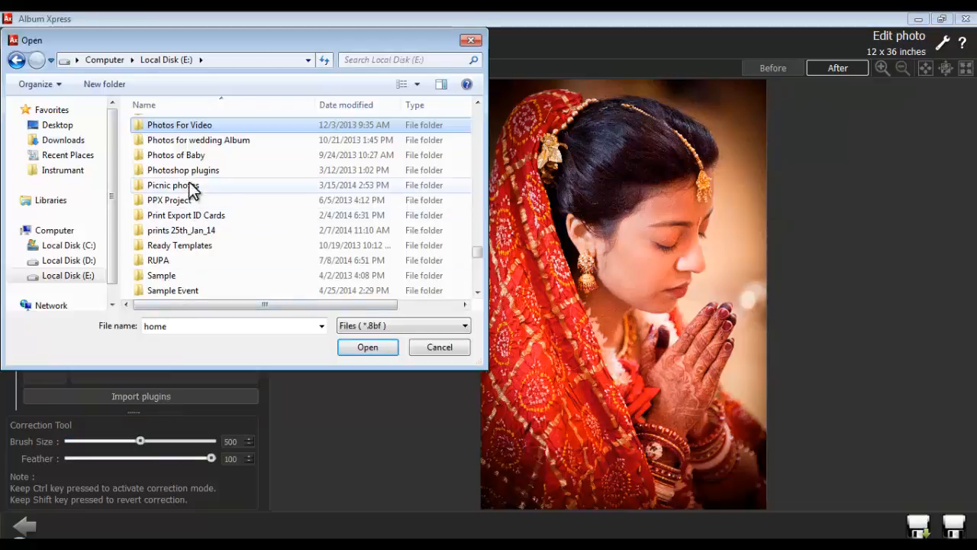
double_click(191, 177)
left_click(190, 170)
key("ctrl+a")
left_click(366, 345)
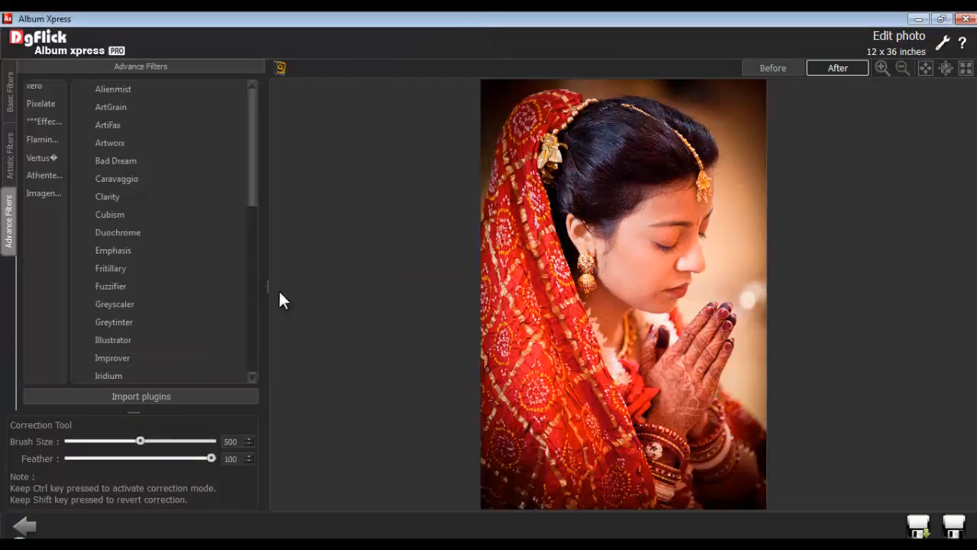
- Try the xero Bad Dream plugin filter with its default settings on the photo, and reload the original image
double_click(123, 162)
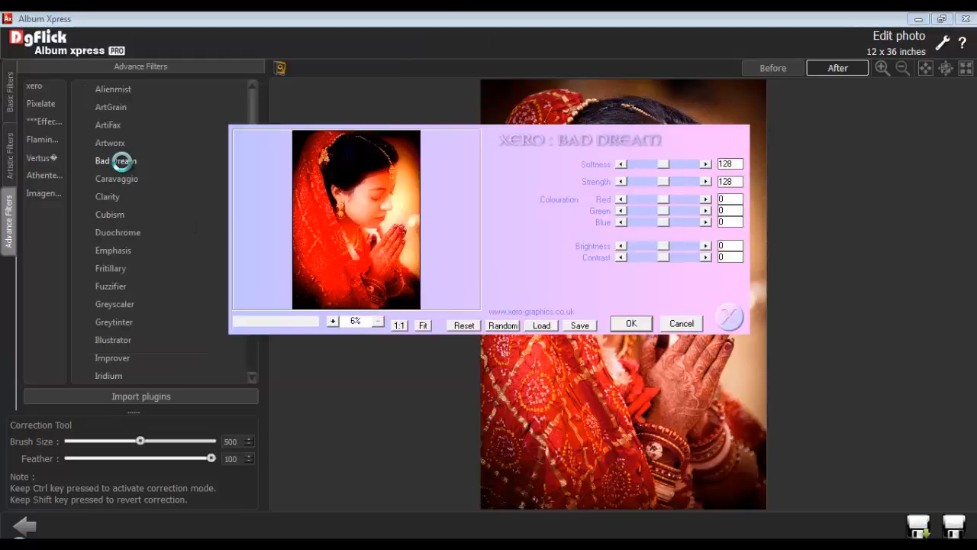
left_click(615, 327)
left_click(279, 67)
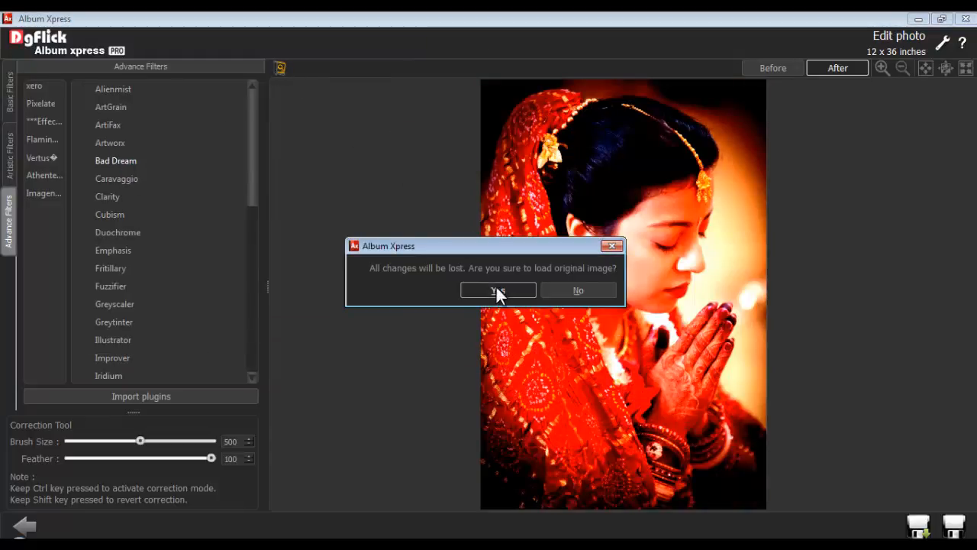
left_click(497, 291)
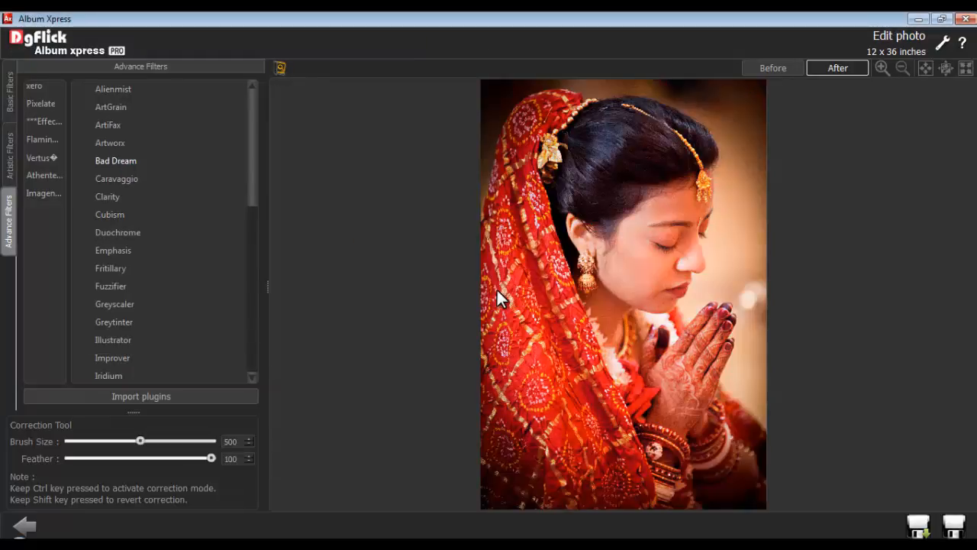
- Save the bride's photo back to the album page and open the groom's photo in the Lasso tool
left_click(920, 528)
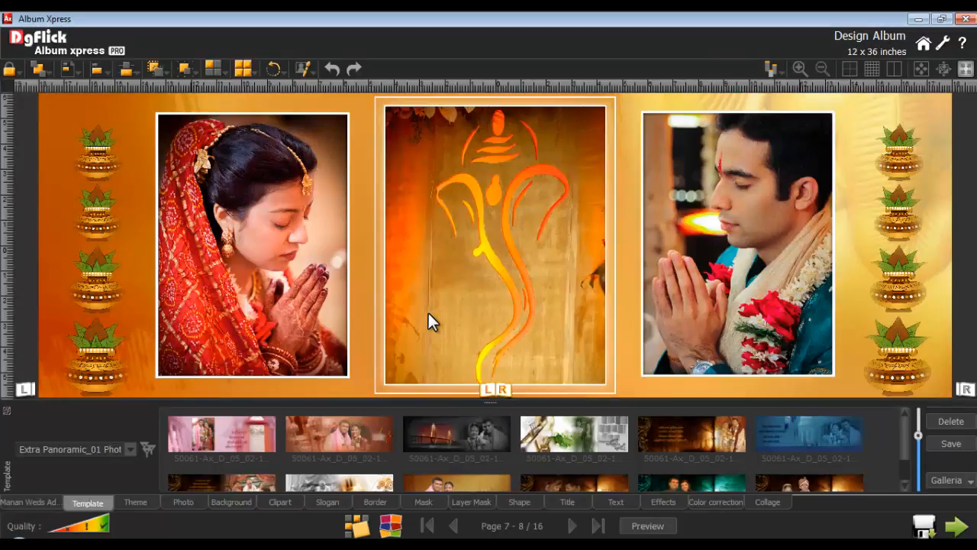
left_click(741, 258)
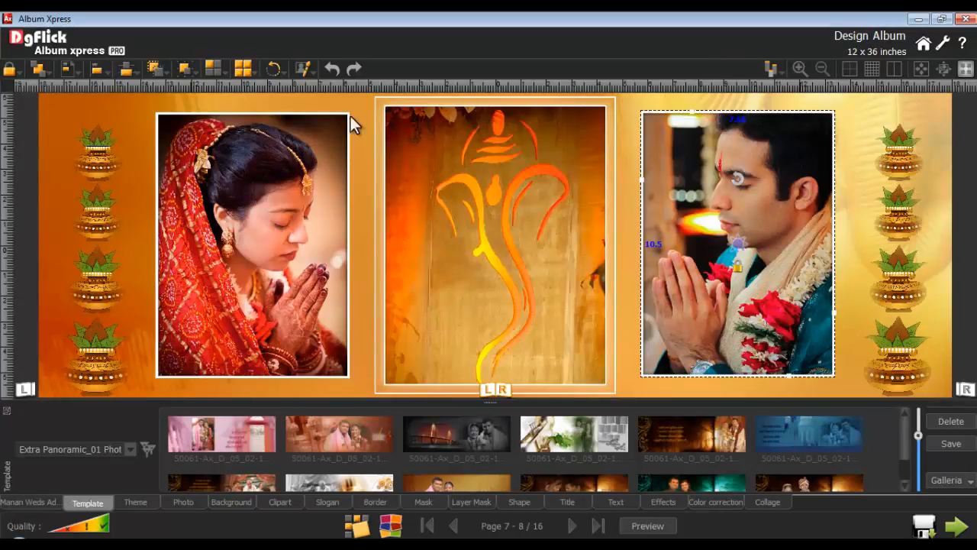
left_click(306, 71)
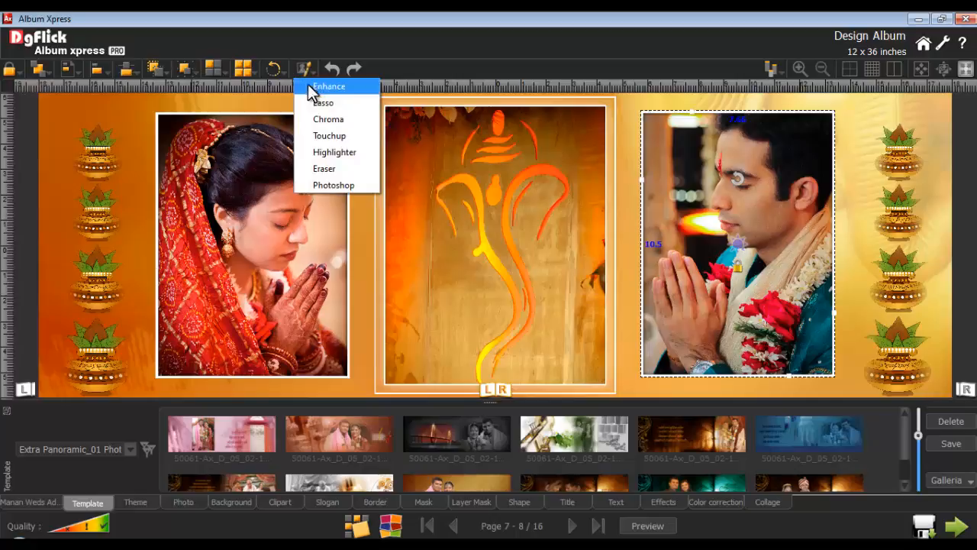
left_click(330, 103)
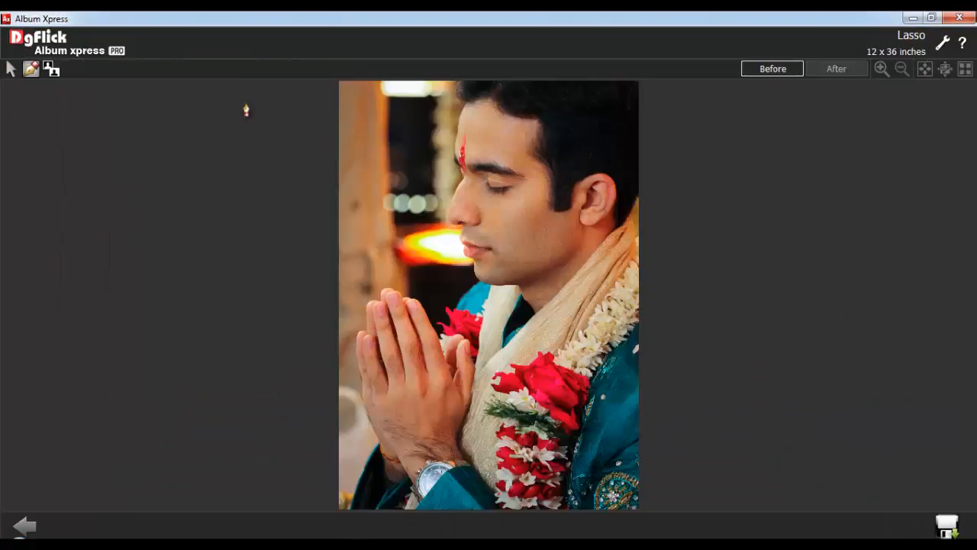
- Trace a closed lasso outline around the groom, following his face, garland and hands, and remove misplaced points
scroll(459, 100, "up", 5)
left_click(428, 84)
left_click(444, 154)
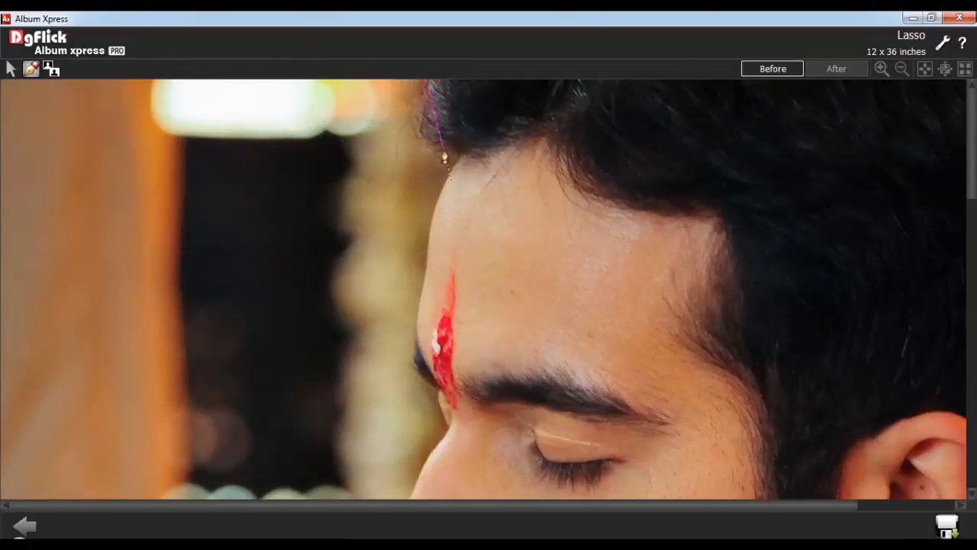
mouse_move(445, 156)
left_mouse_down()
mouse_move(411, 339)
mouse_move(429, 389)
left_mouse_up()
key("BackSpace")
key("BackSpace")
key("BackSpace")
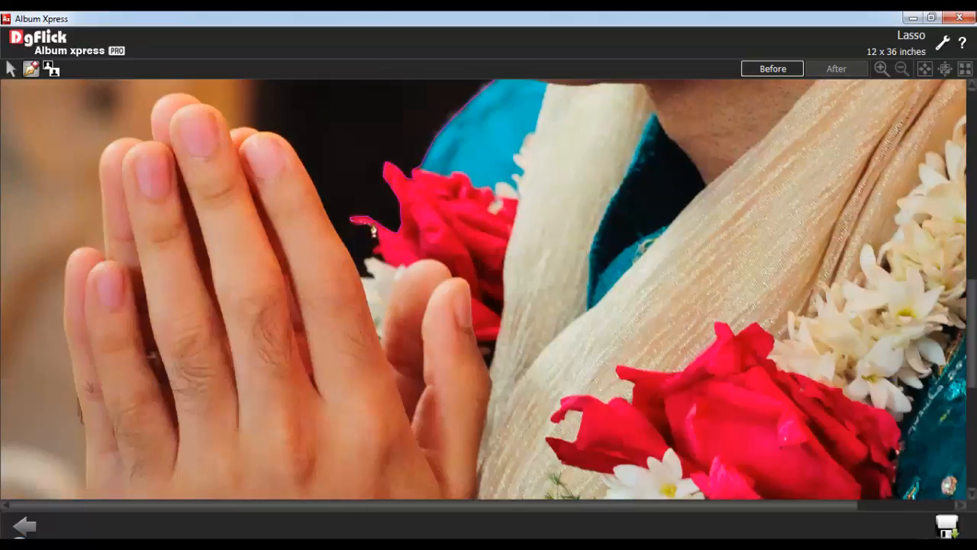
mouse_move(374, 229)
left_mouse_down()
mouse_move(249, 134)
mouse_move(94, 178)
left_mouse_up()
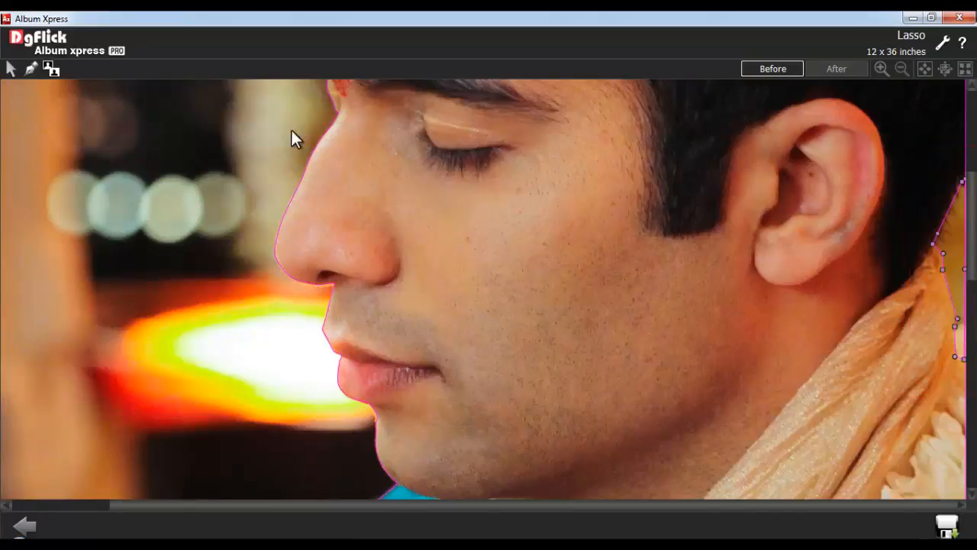
- Cut the groom out from his background along the lasso outline and save the cutout as Wedding_31-copy-copy
left_click(51, 69)
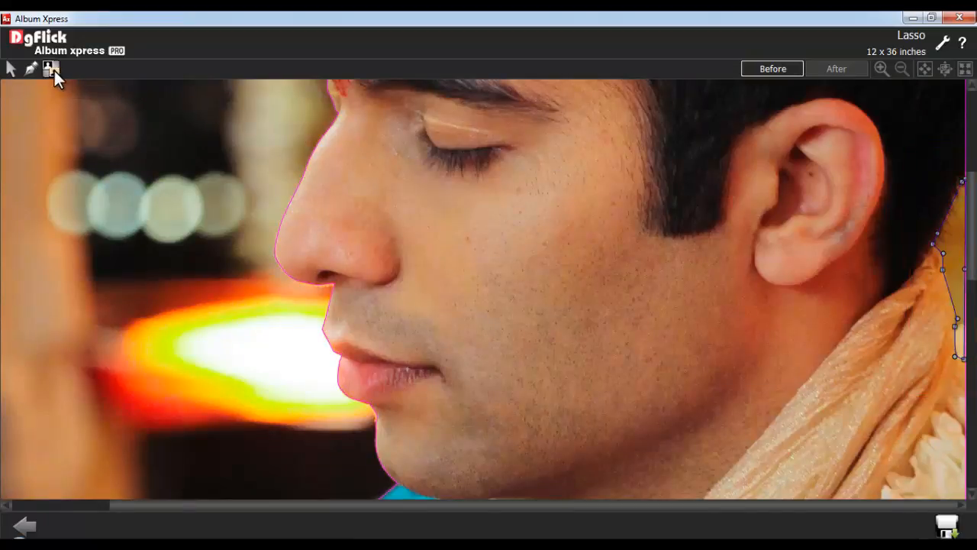
left_click(924, 68)
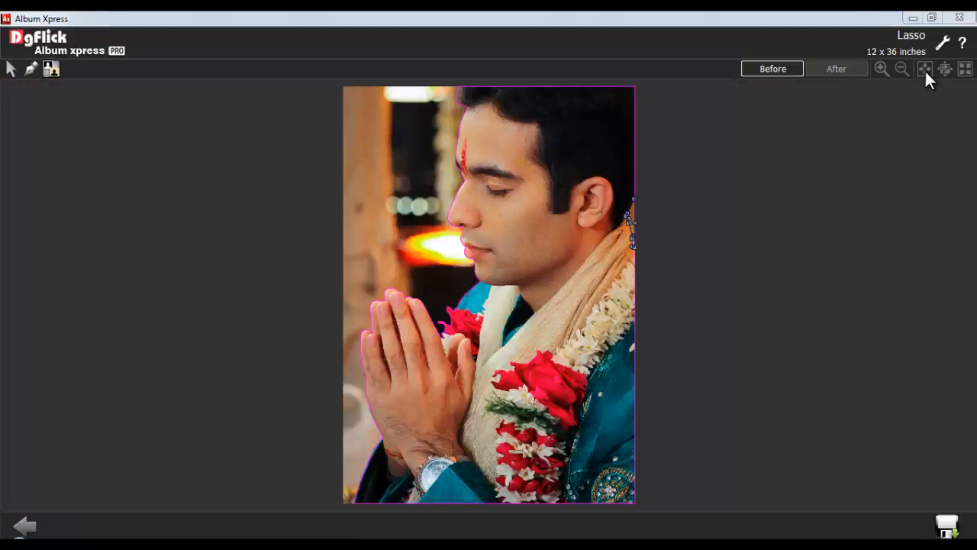
left_click(837, 68)
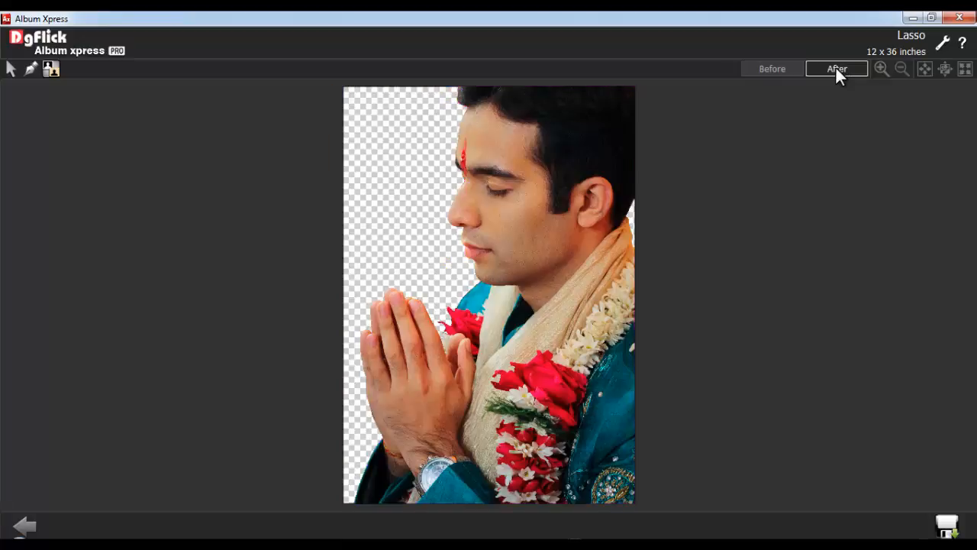
left_click(946, 525)
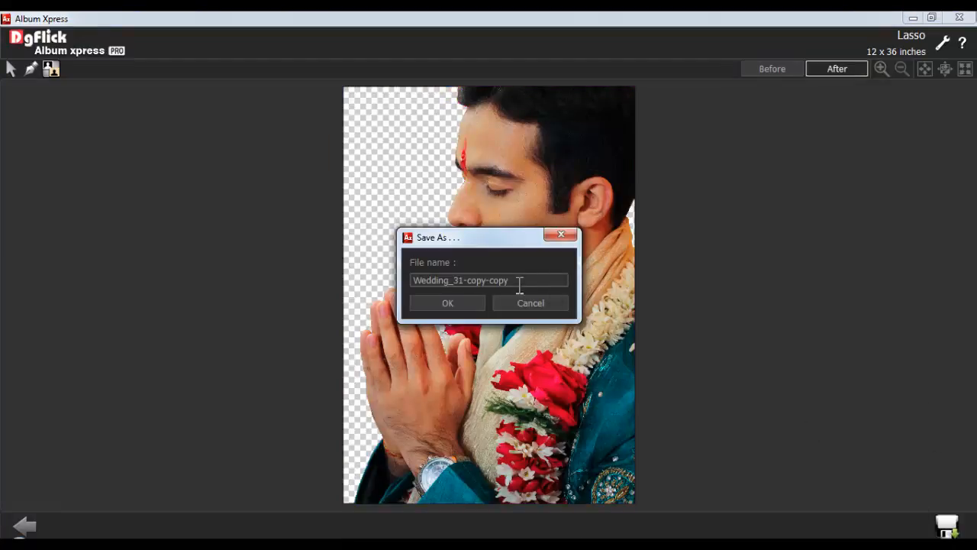
left_click(448, 303)
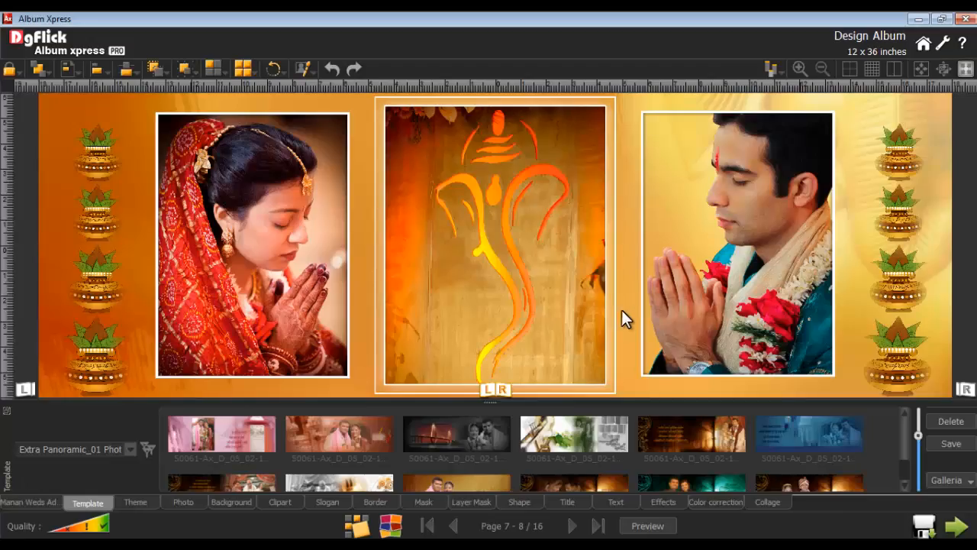
- Open the green-background couple photo on pages 9-10 in the Chroma tool and key out the green background
left_click(570, 526)
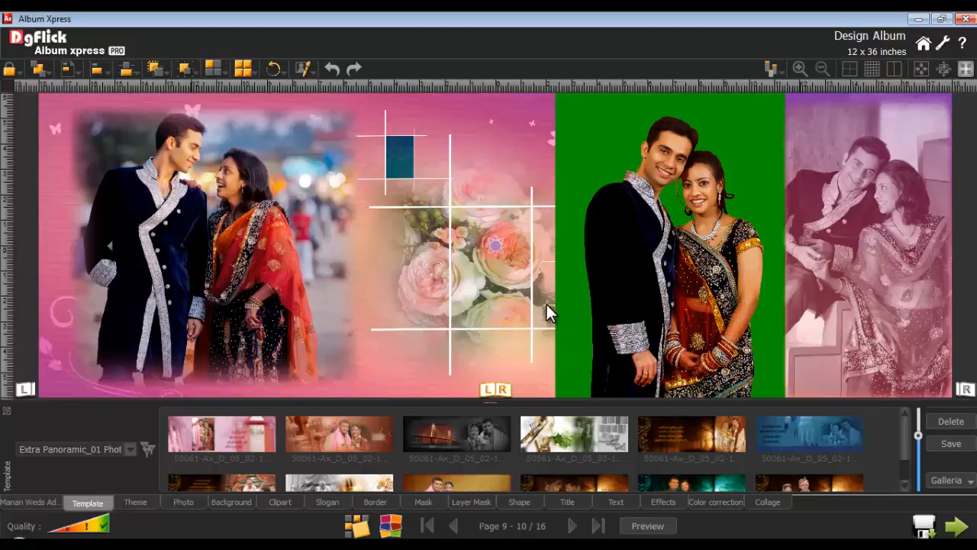
left_click(634, 255)
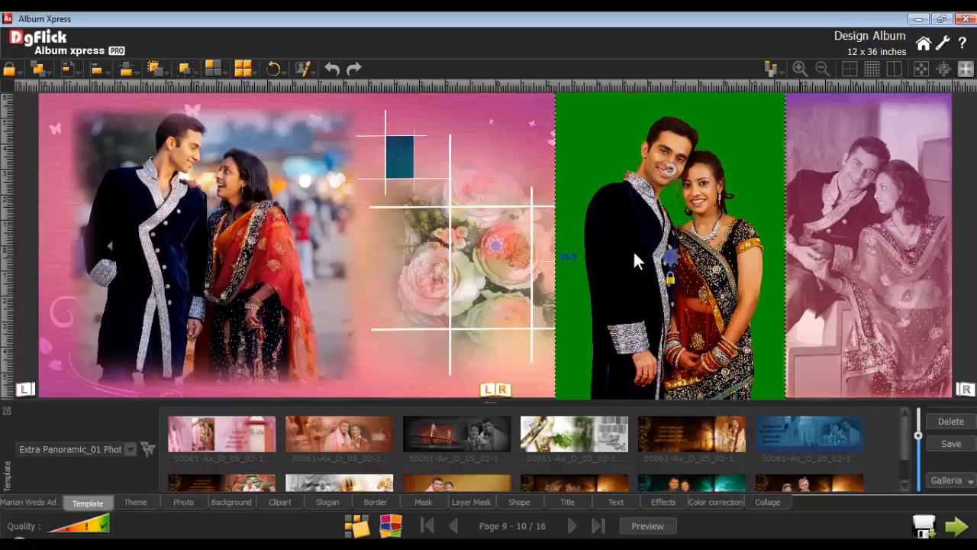
left_click(302, 70)
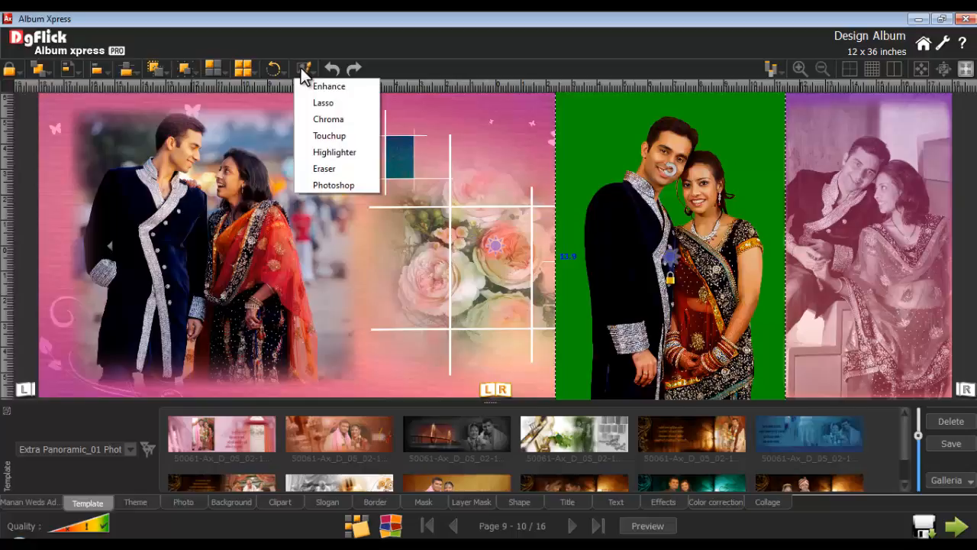
left_click(336, 120)
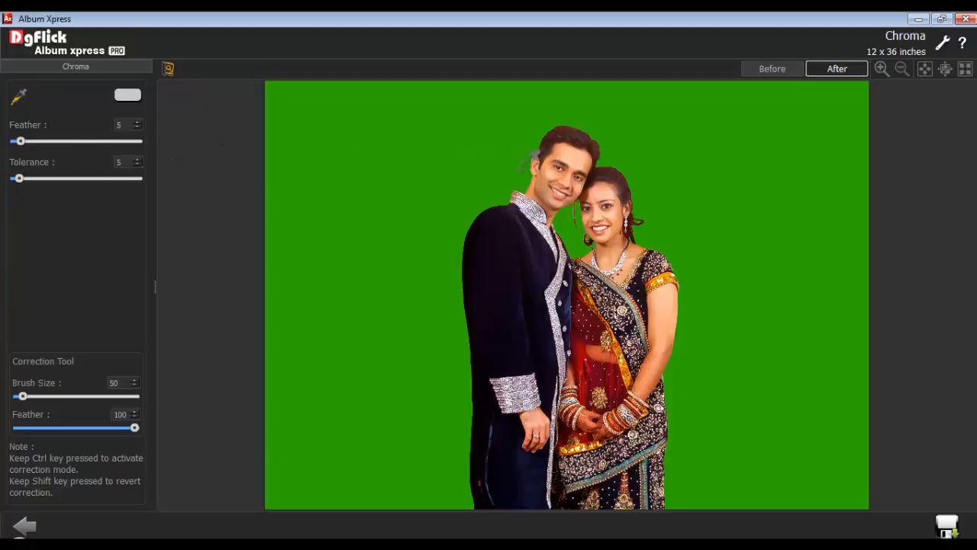
left_click(517, 164)
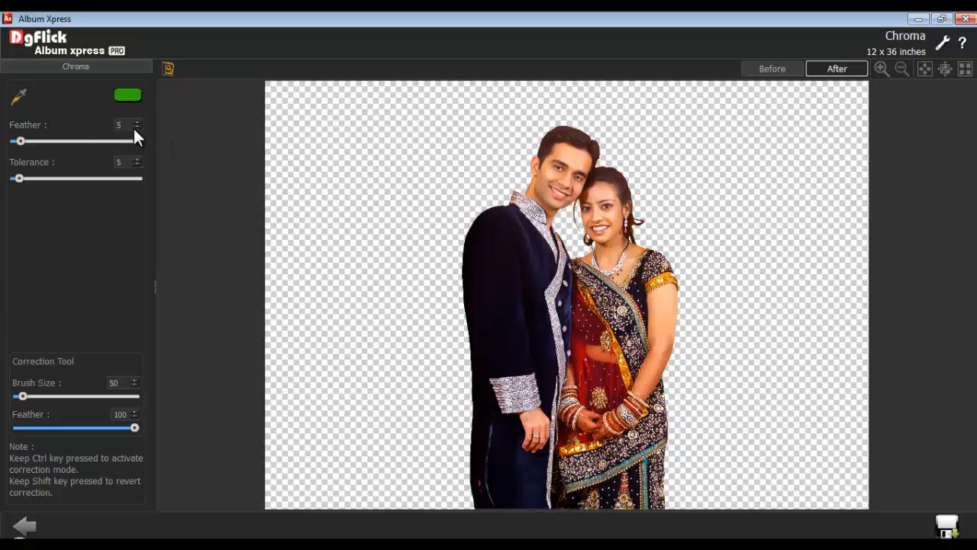
- Keep the Chroma feather and tolerance at 5 and save the keyed photo as Wedding_153-copy
double_click(113, 125)
double_click(118, 162)
double_click(116, 383)
double_click(119, 415)
left_click(425, 351)
left_click(945, 525)
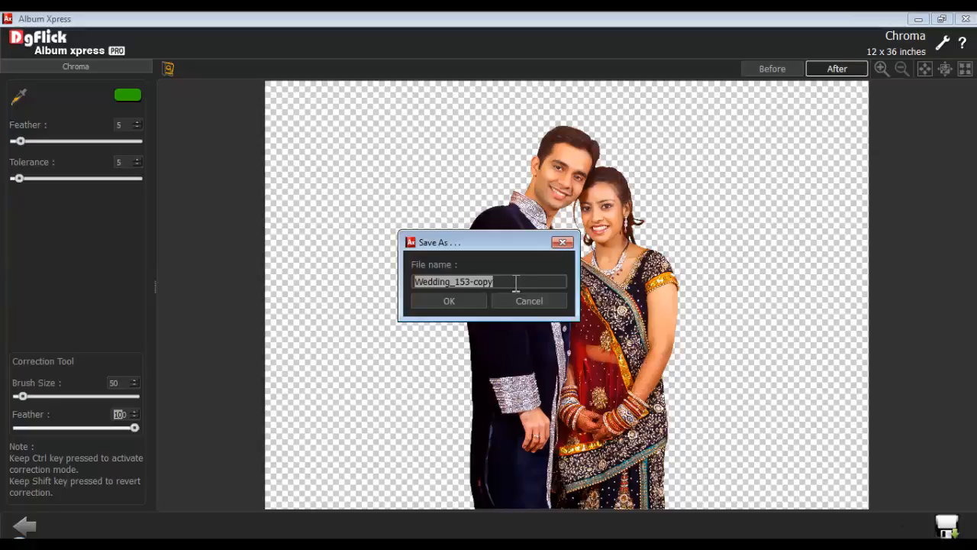
left_click(449, 300)
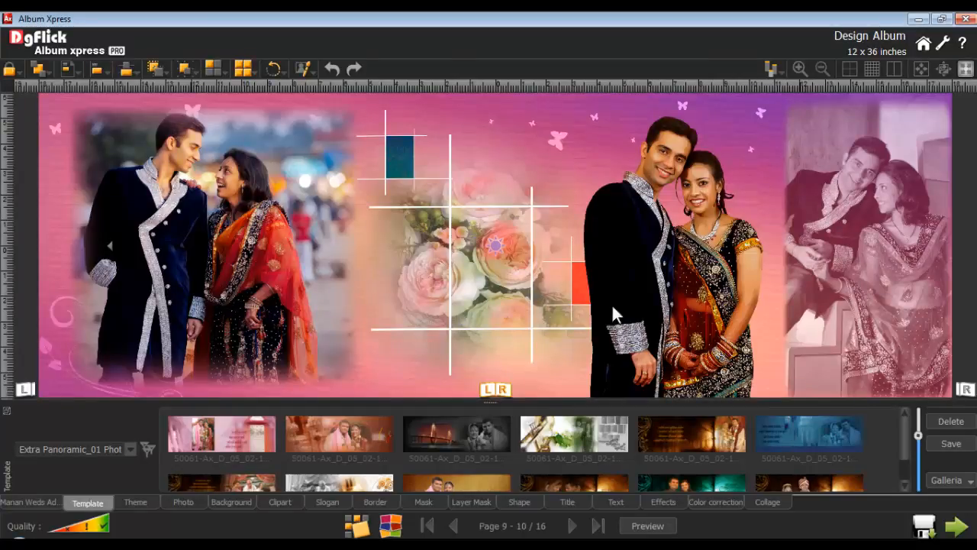
- Open the couple's cutout in the Eraser tool with brush size 200, keeping feather and opacity at 100
left_click(645, 282)
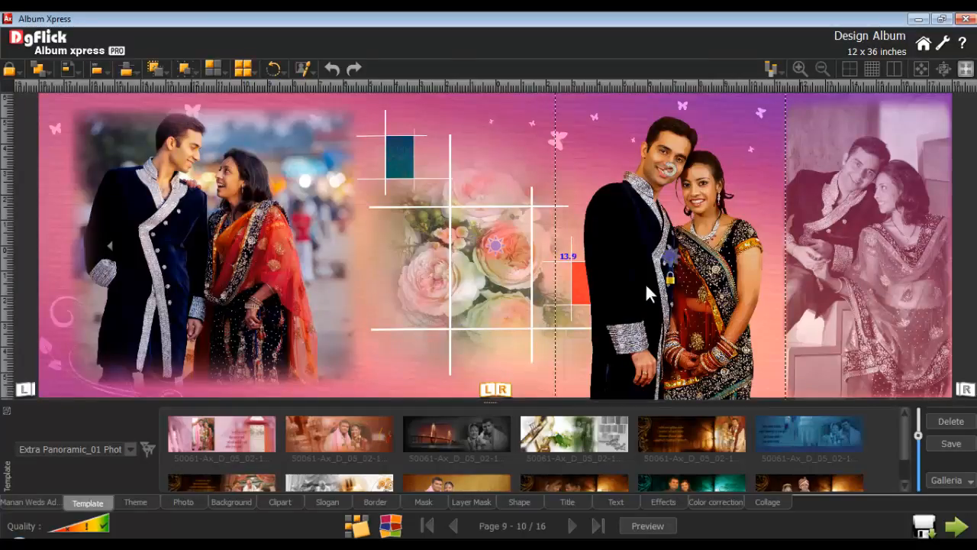
left_click(302, 68)
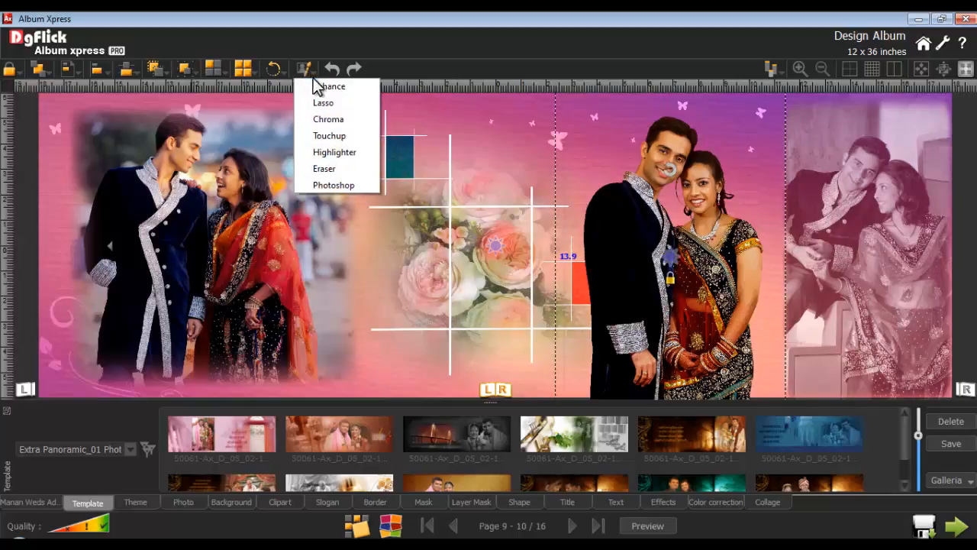
left_click(338, 169)
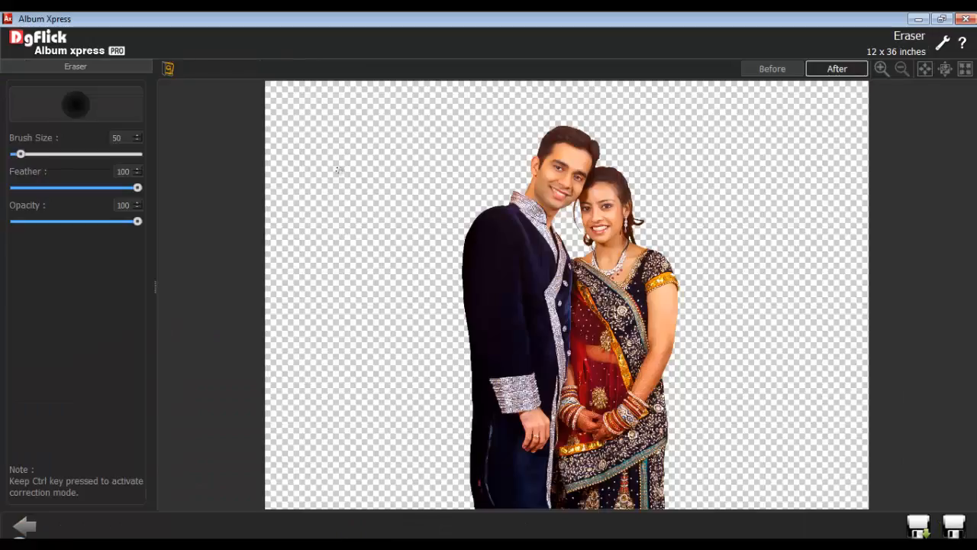
double_click(122, 137)
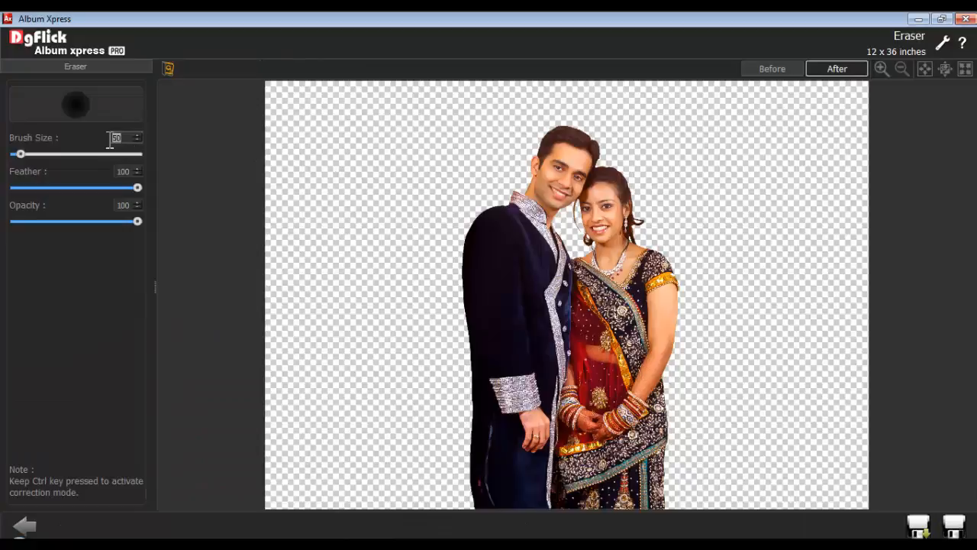
type("200")
double_click(117, 172)
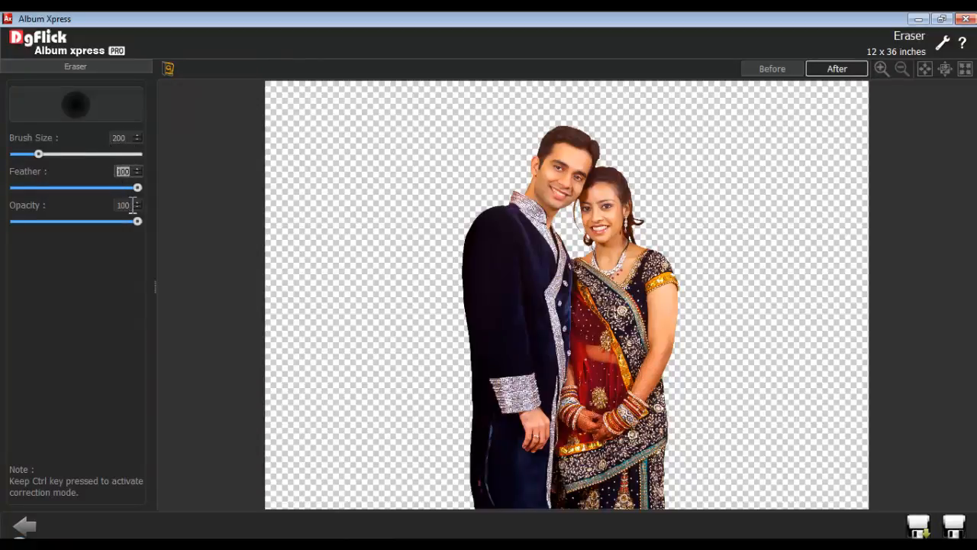
double_click(128, 205)
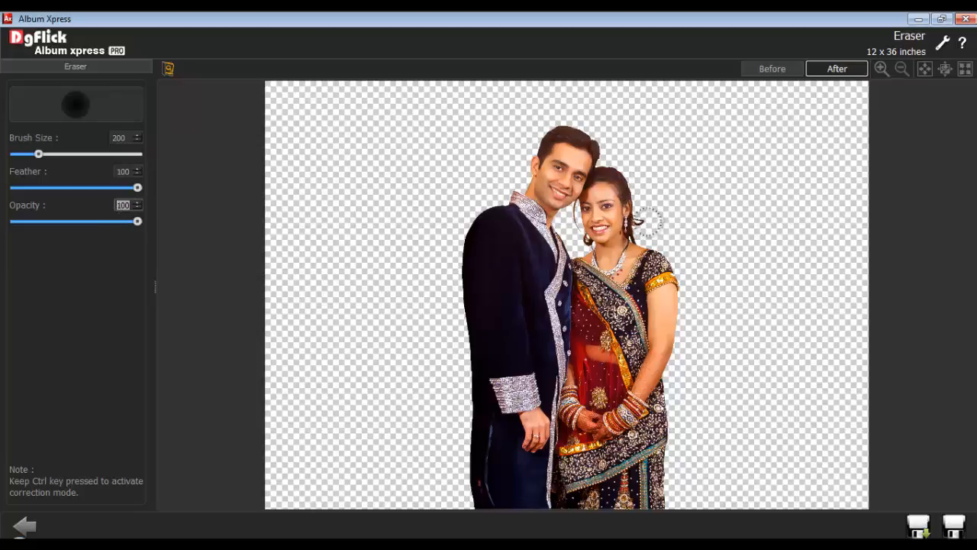
- Erase the stray hair beside the woman's neck, restoring her shoulder in correction mode, and save the photo as Wedding_153-copy-copy
left_click_drag(648, 221, 639, 261)
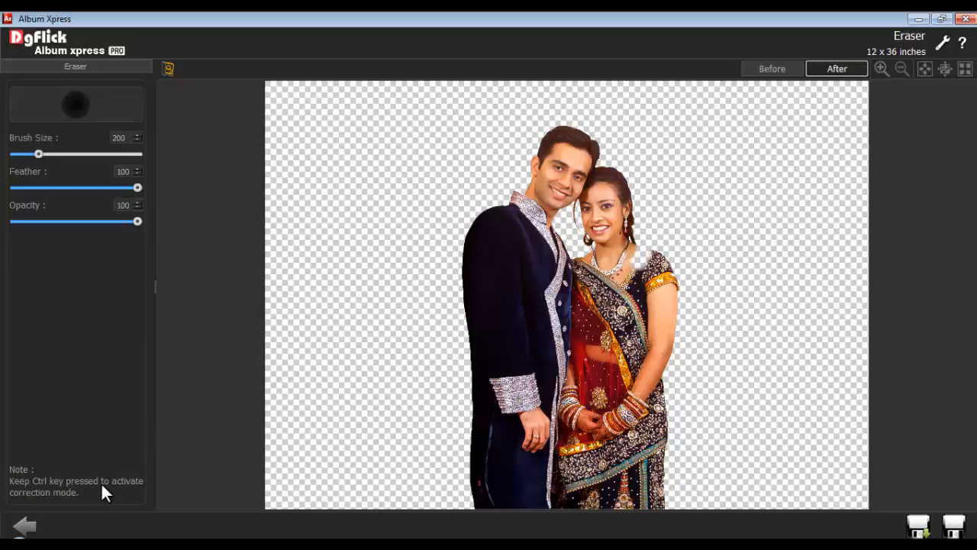
mouse_move(660, 261)
left_mouse_down()
mouse_move(634, 258)
mouse_move(655, 258)
left_mouse_up()
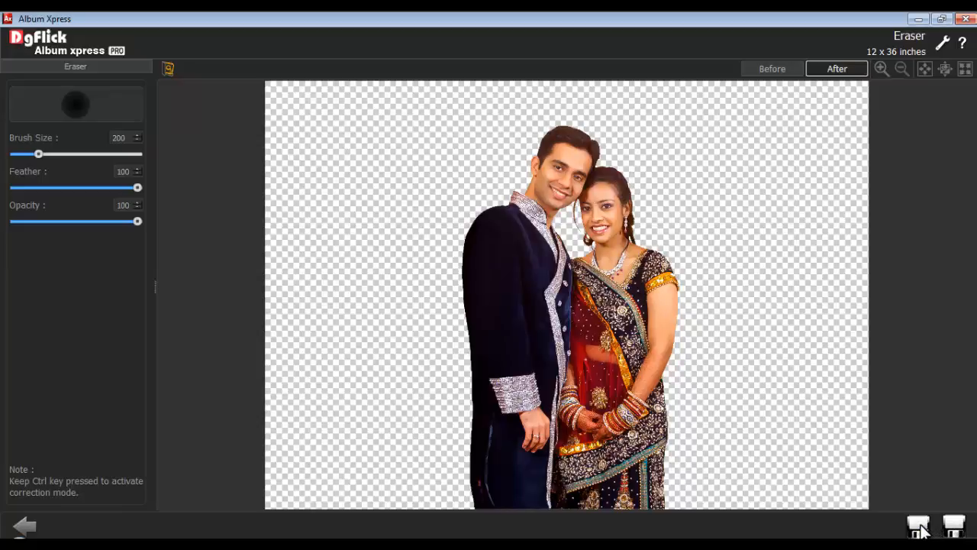
left_click(919, 527)
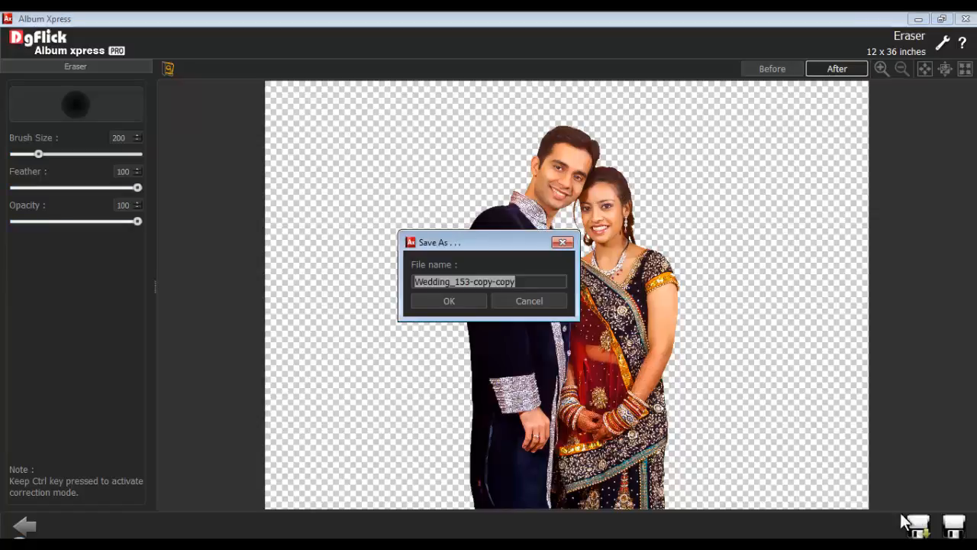
left_click_drag(538, 284, 403, 282)
left_click(448, 300)
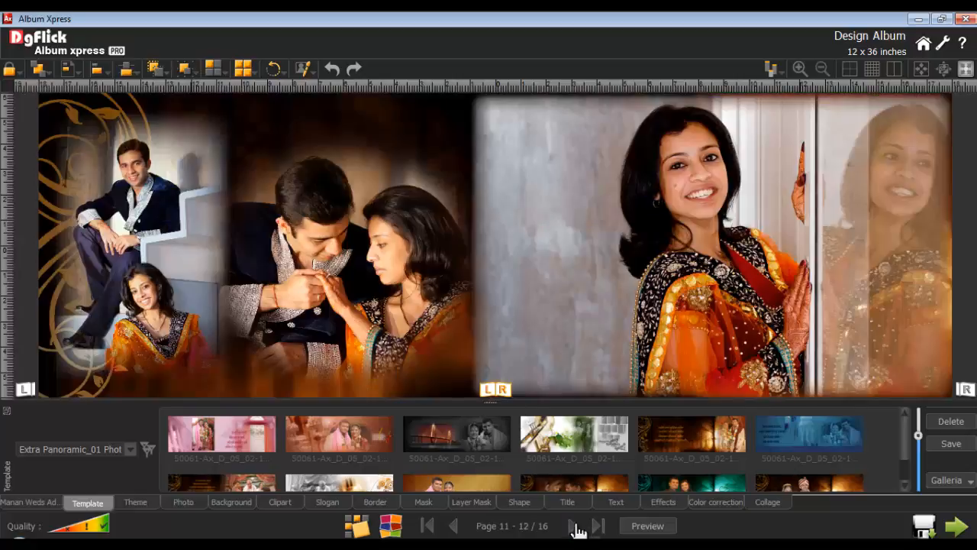
- Open the large photo of the smiling woman on pages 11-12 in the Touchup tool
left_click(573, 525)
left_click(676, 237)
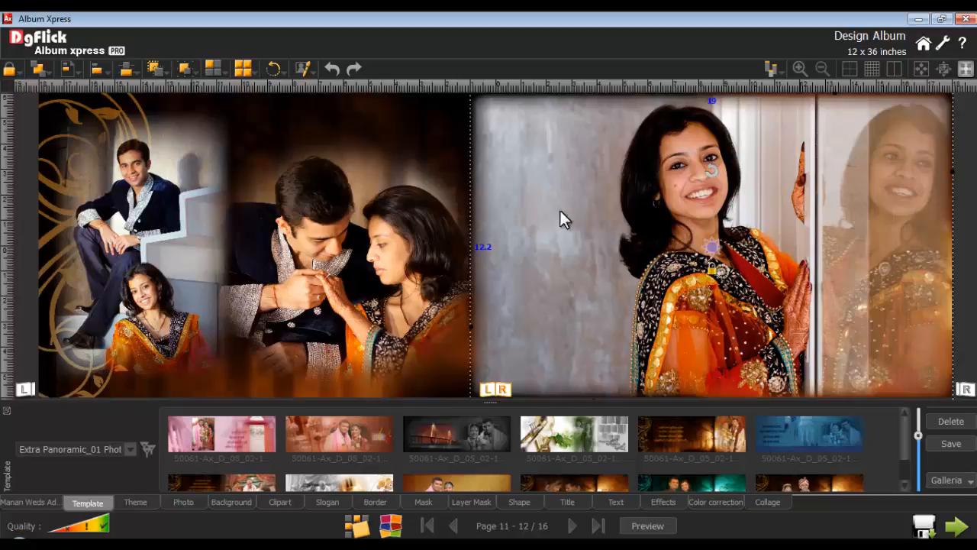
left_click(309, 73)
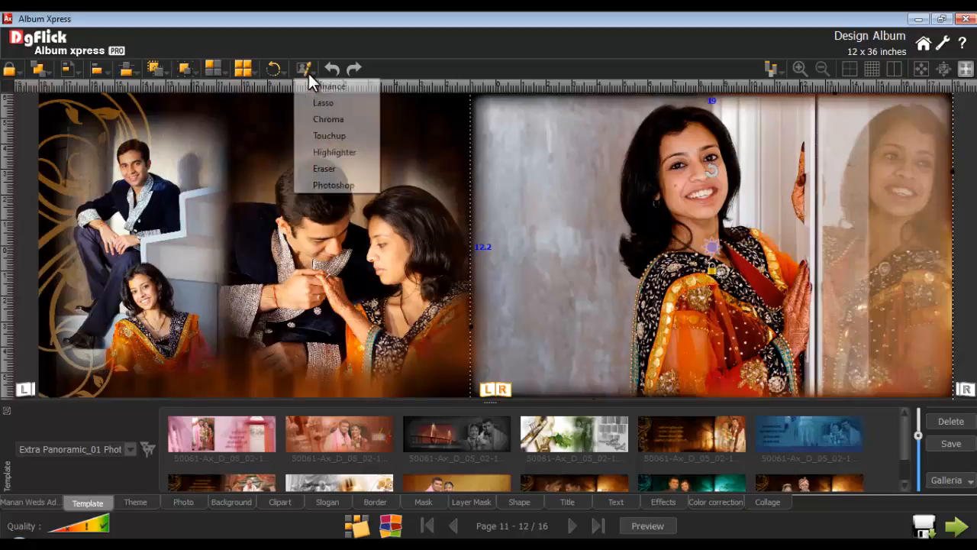
left_click(329, 136)
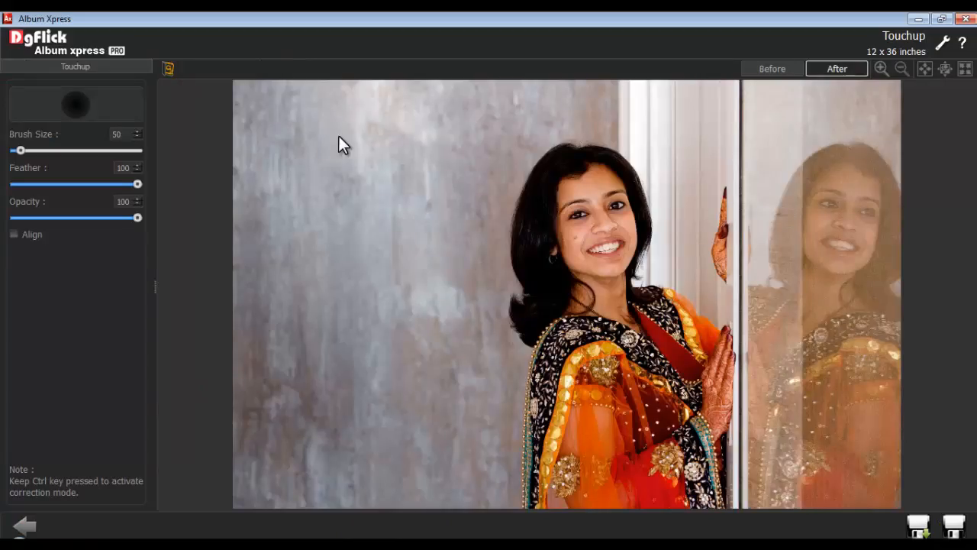
- Set the Touchup brush size to 30 and opacity to 70, keeping feather at 100
double_click(127, 138)
type("30")
double_click(124, 167)
double_click(120, 201)
type("70")
- Clone clear skin from just above the mole on the woman's cheek over it to remove the mole
left_click(944, 69)
left_click_drag(870, 342, 645, 258)
left_click(489, 278)
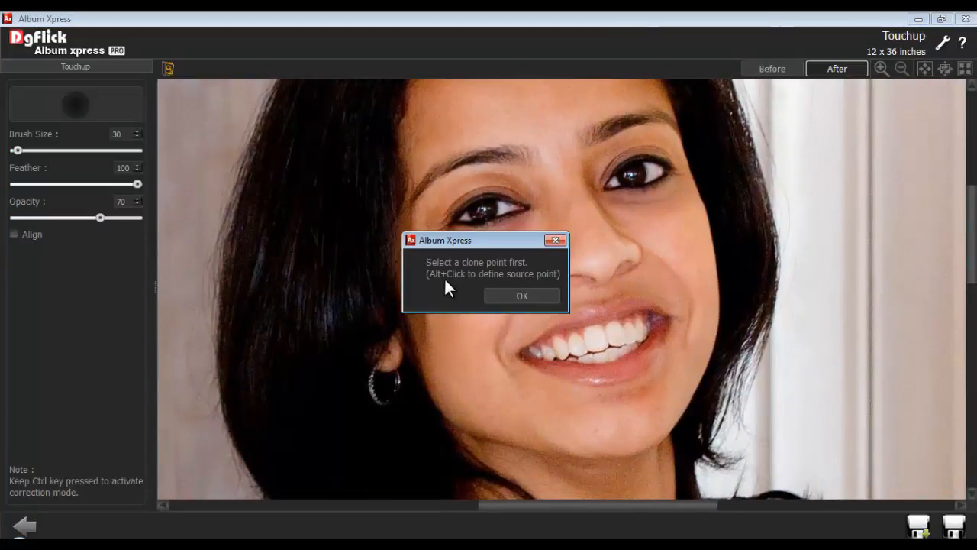
left_click(519, 294)
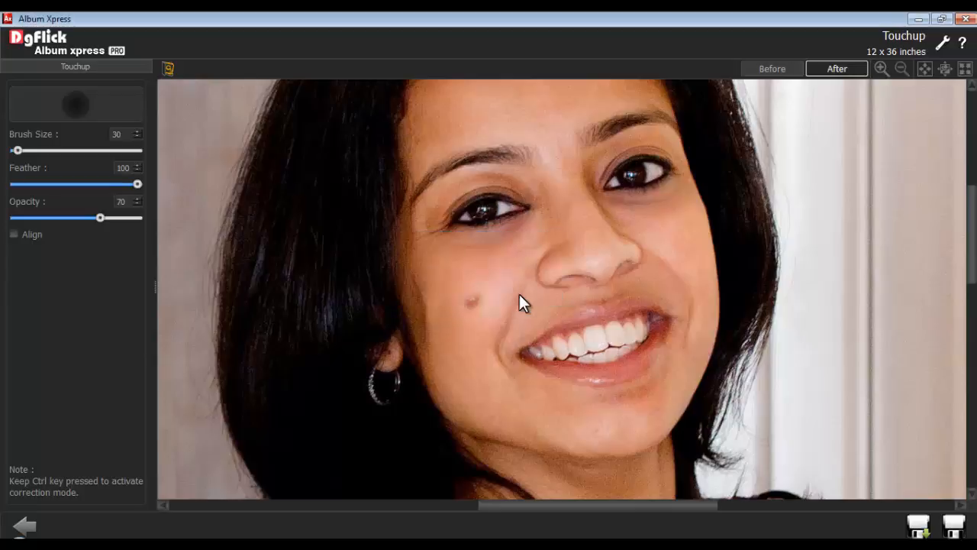
left_click(482, 283, "alt")
left_click(472, 303)
mouse_move(465, 335)
left_mouse_down()
mouse_move(451, 351)
mouse_move(448, 334)
left_mouse_up()
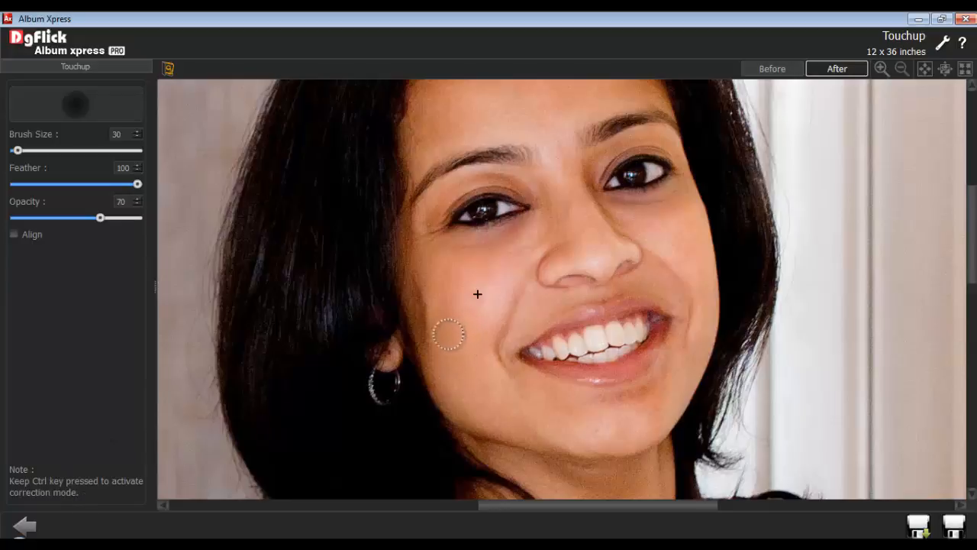
- Save the retouched photo as Wedding_85_1-copy and return it to the album page
left_click(924, 69)
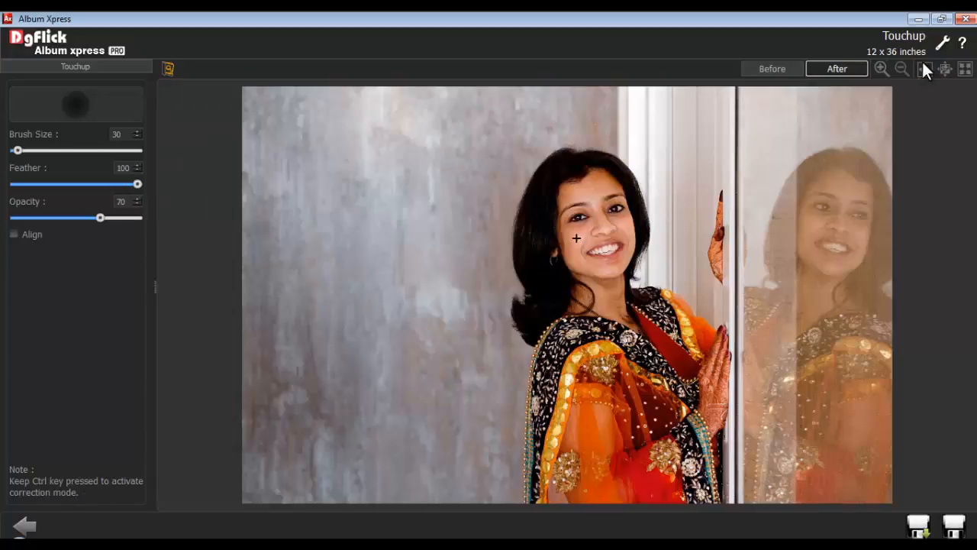
left_click(917, 527)
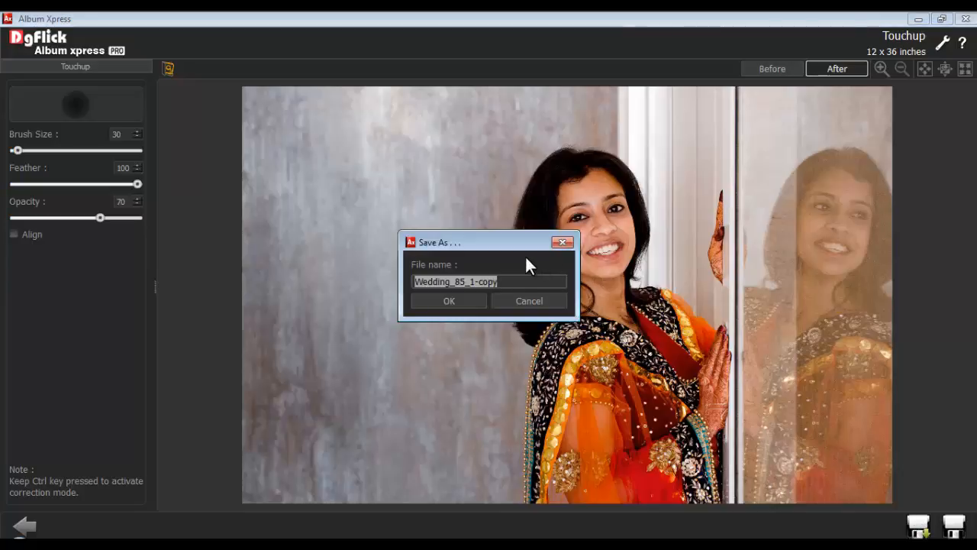
left_click_drag(519, 281, 411, 275)
left_click(448, 301)
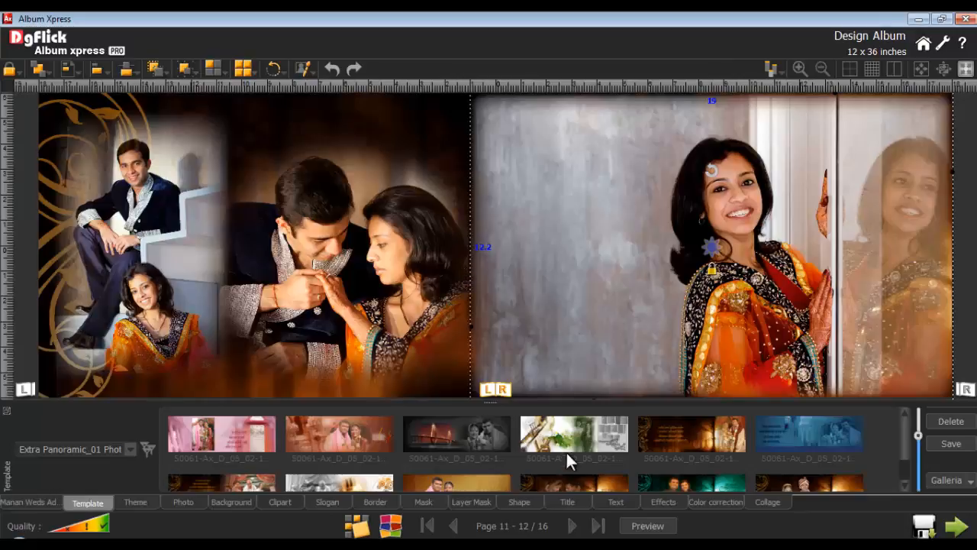
- Open the larger group photo on pages 13-14 in the Highlighter tool with brush size 100, keeping feather and opacity at 100
left_click(572, 526)
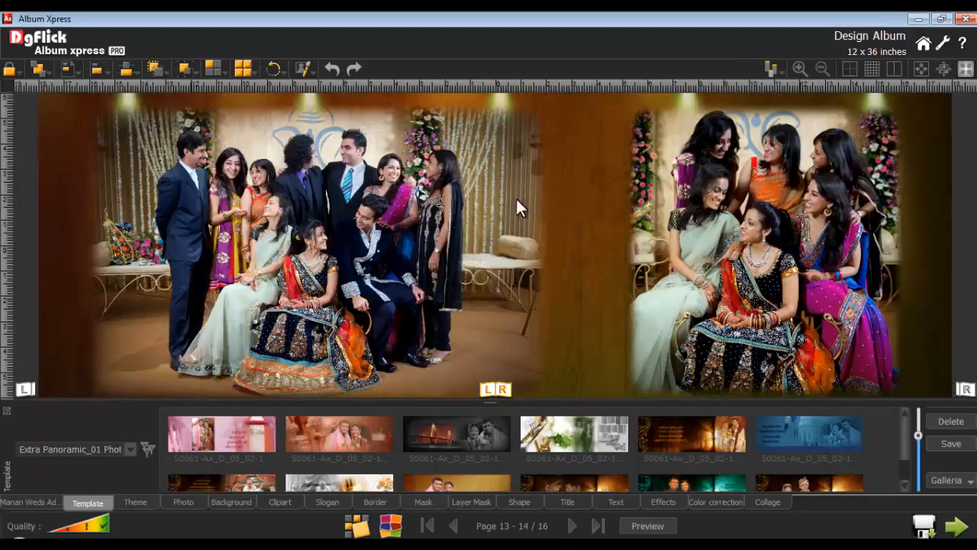
left_click(380, 127)
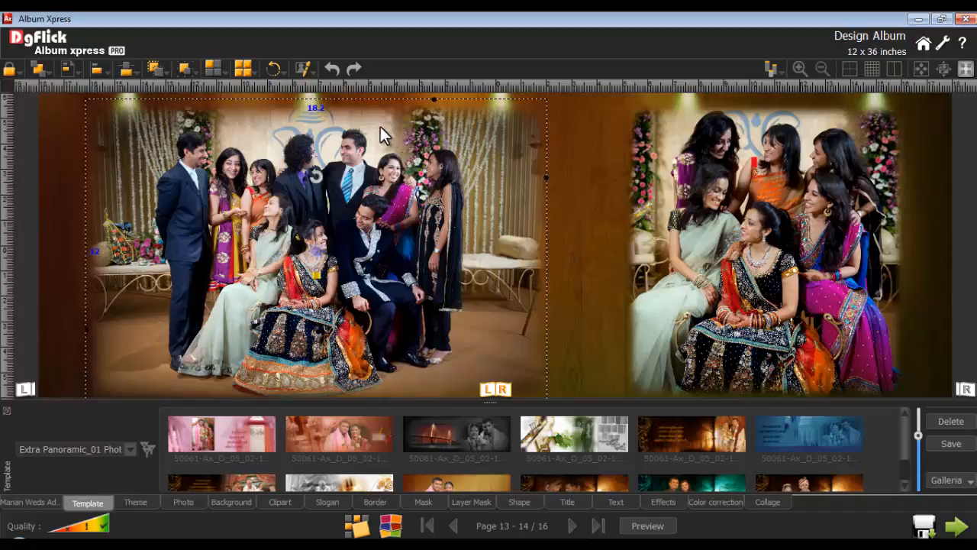
left_click(305, 68)
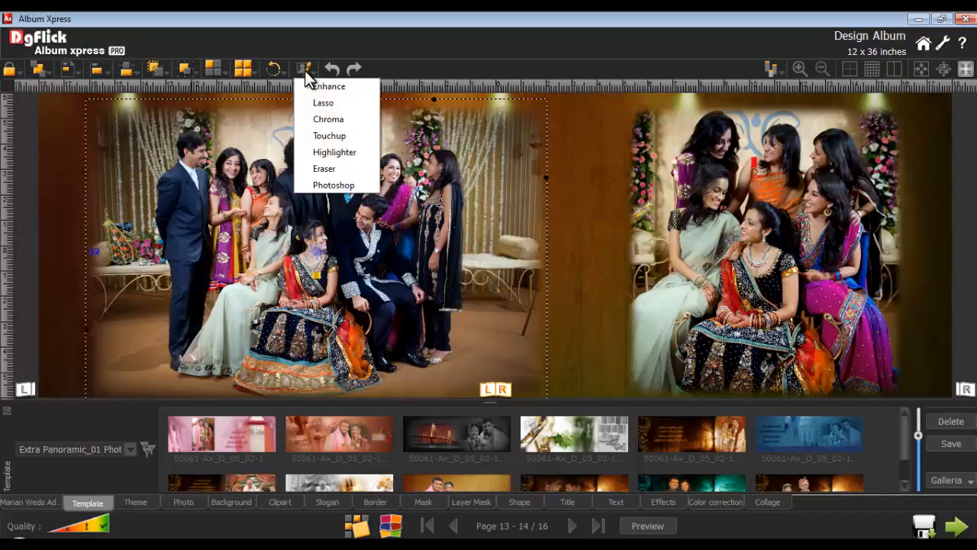
left_click(342, 155)
double_click(114, 137)
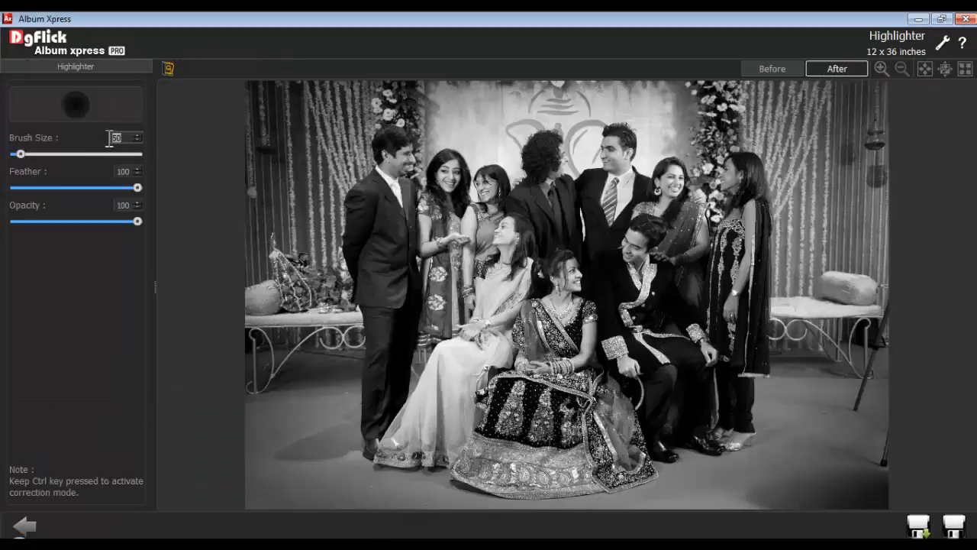
type("100")
double_click(115, 171)
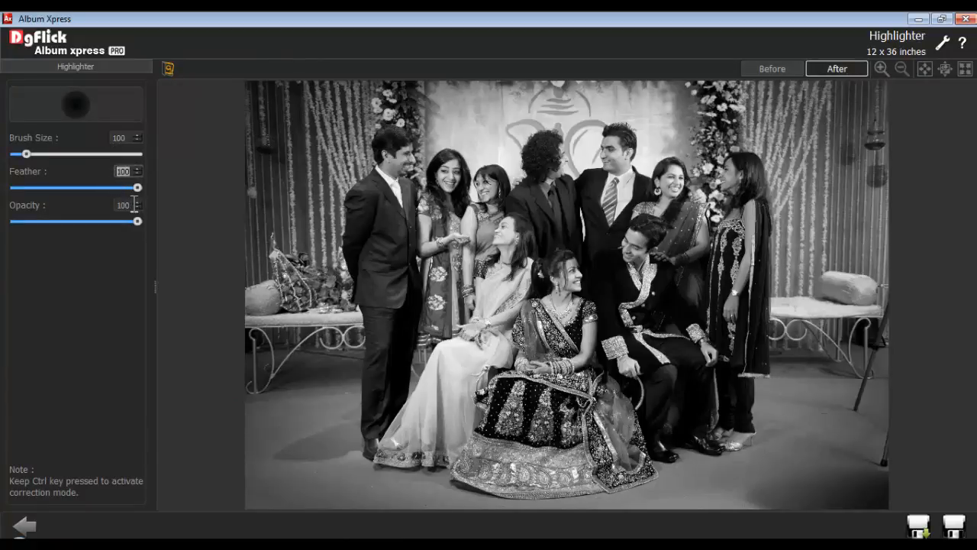
double_click(134, 204)
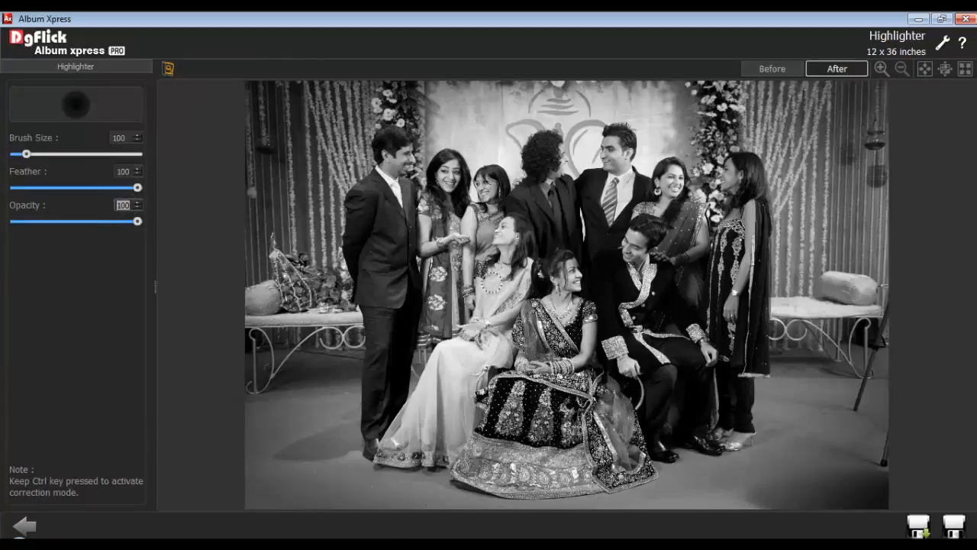
- Brush the original colour back over the seated bride and the groom beside her, leaving the other guests black and white
left_click(564, 266)
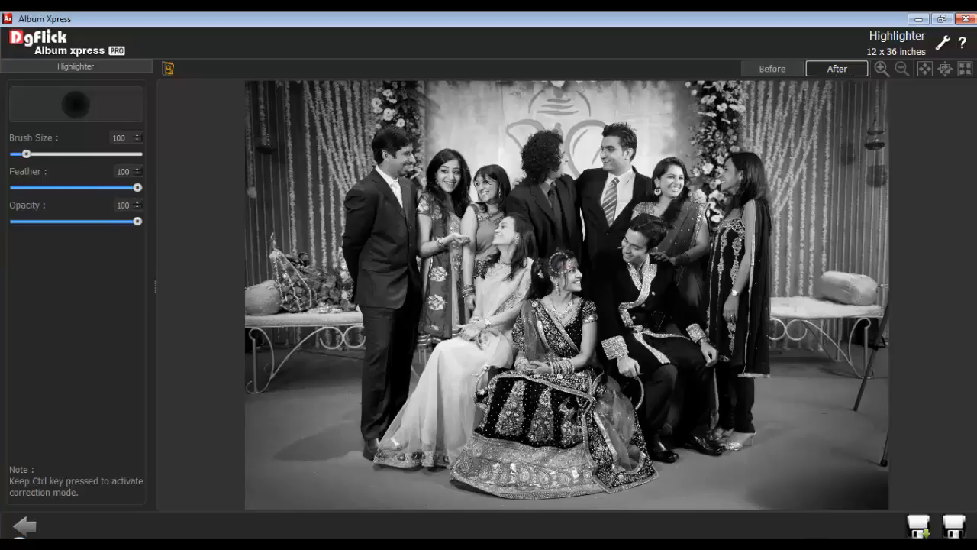
scroll(560, 265, "up", 3)
left_click_drag(467, 247, 362, 457)
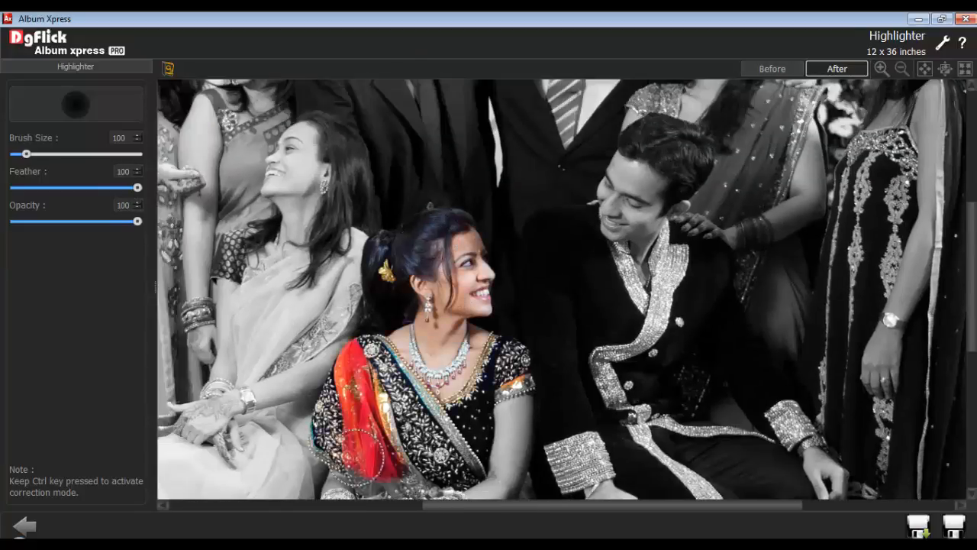
left_click_drag(506, 462, 567, 205)
left_click_drag(334, 377, 462, 252)
mouse_move(386, 362)
left_mouse_down()
mouse_move(316, 448)
mouse_move(373, 481)
left_mouse_up()
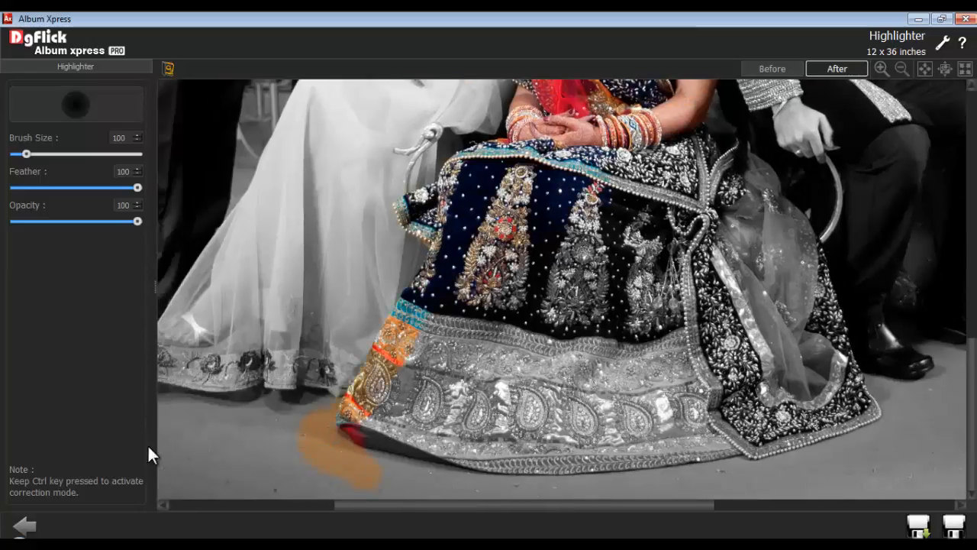
mouse_move(312, 475)
left_mouse_down()
mouse_move(333, 451)
mouse_move(352, 462)
mouse_move(322, 404)
mouse_move(469, 435)
left_mouse_up()
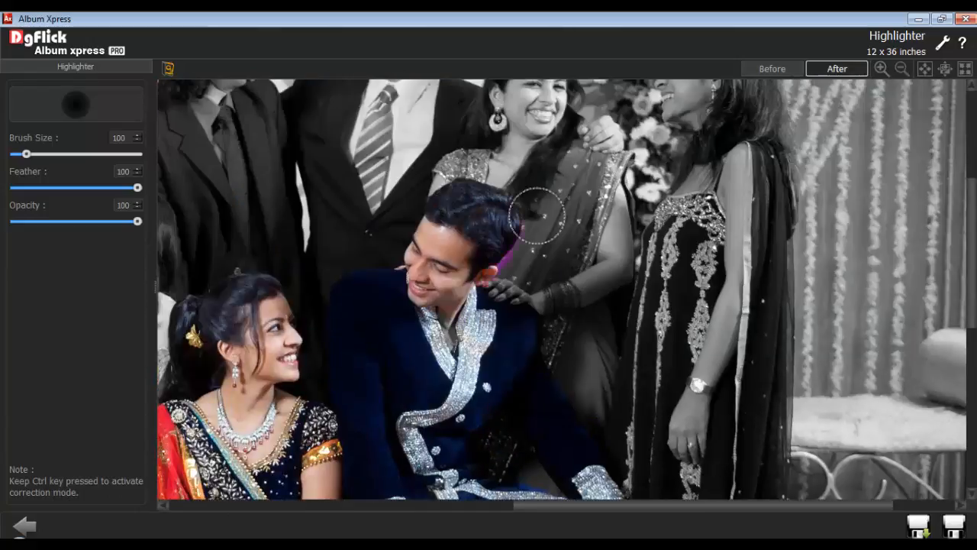
- Save the selectively coloured group photo as Wedding_88-copy1 and return it to the album page
left_click(924, 68)
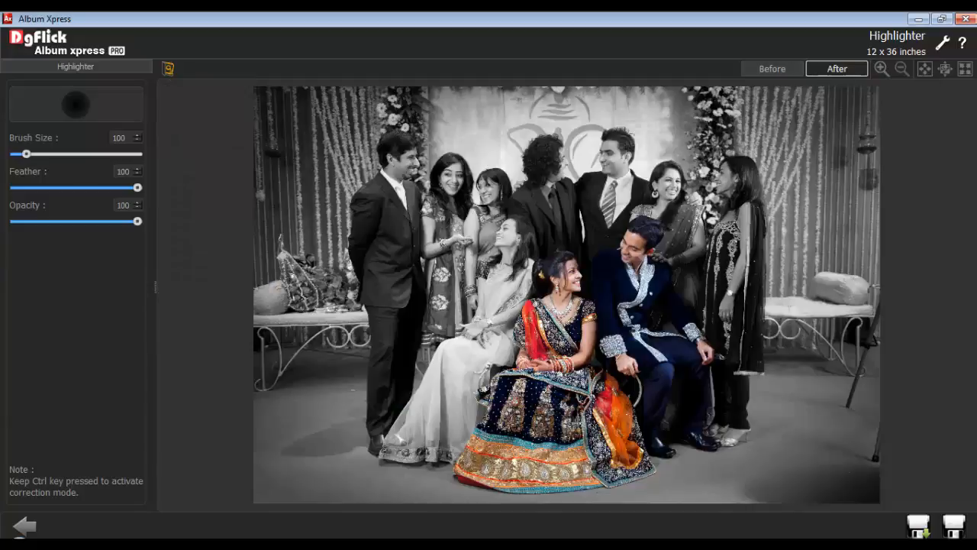
left_click(918, 528)
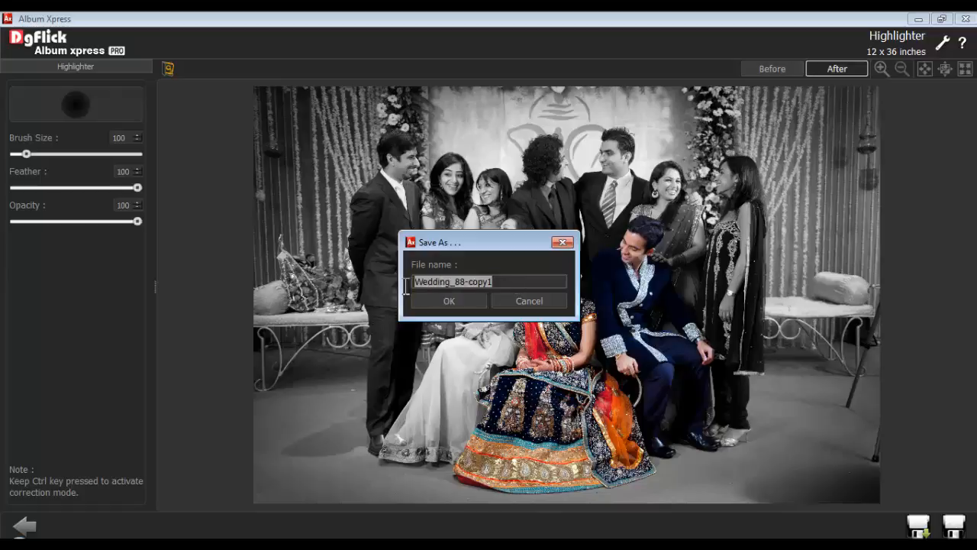
left_click(443, 300)
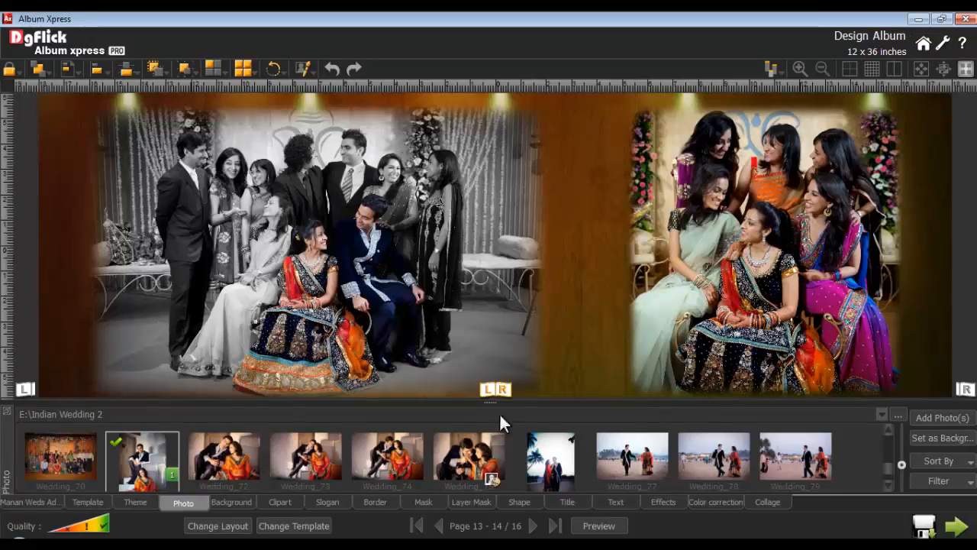
- Open the photo of the couple holding hands on pages 11-12 in Photoshop
left_click(439, 525)
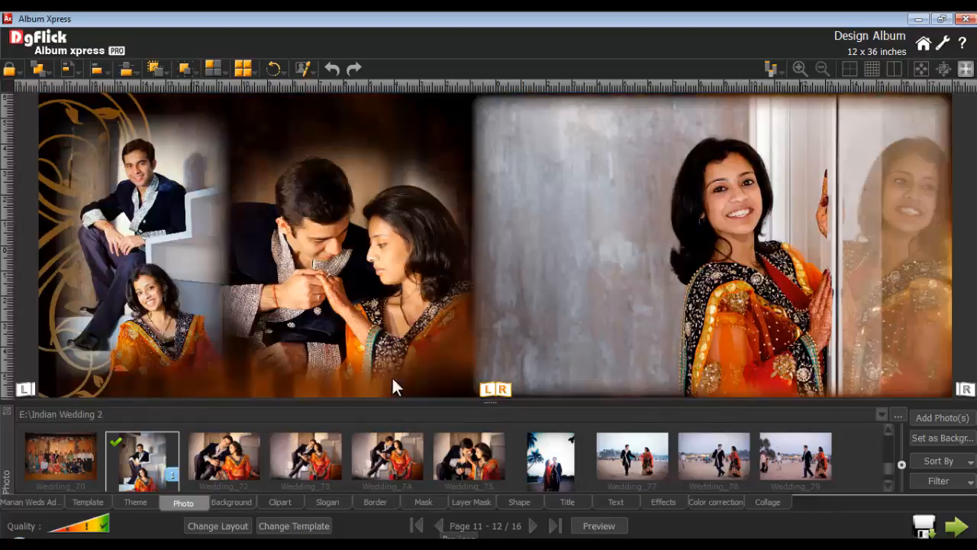
left_click(371, 254)
left_click(301, 68)
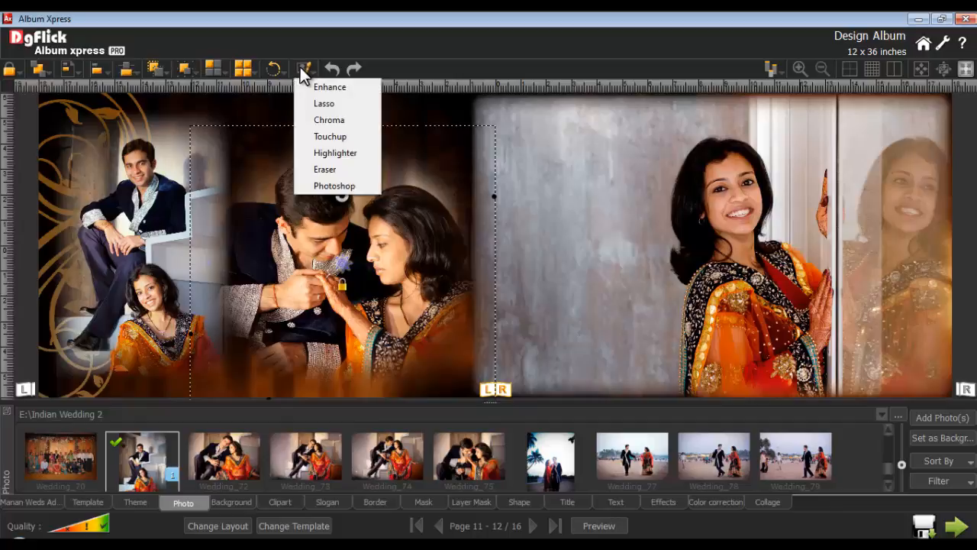
left_click(322, 186)
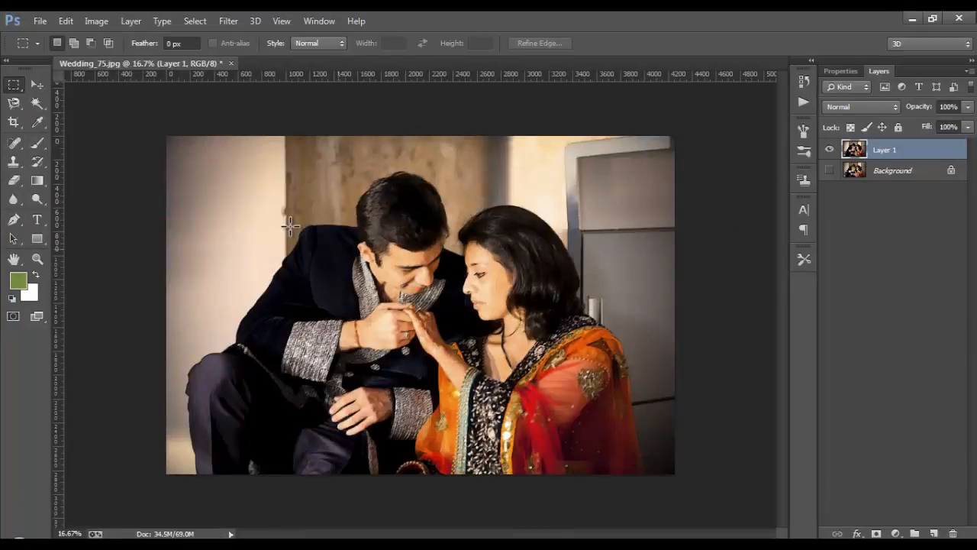
- Save the edited image as the JPEG Wedding_75 edited in the album's Photos folder, then return to Album Xpress and exit the external editor
left_click(40, 21)
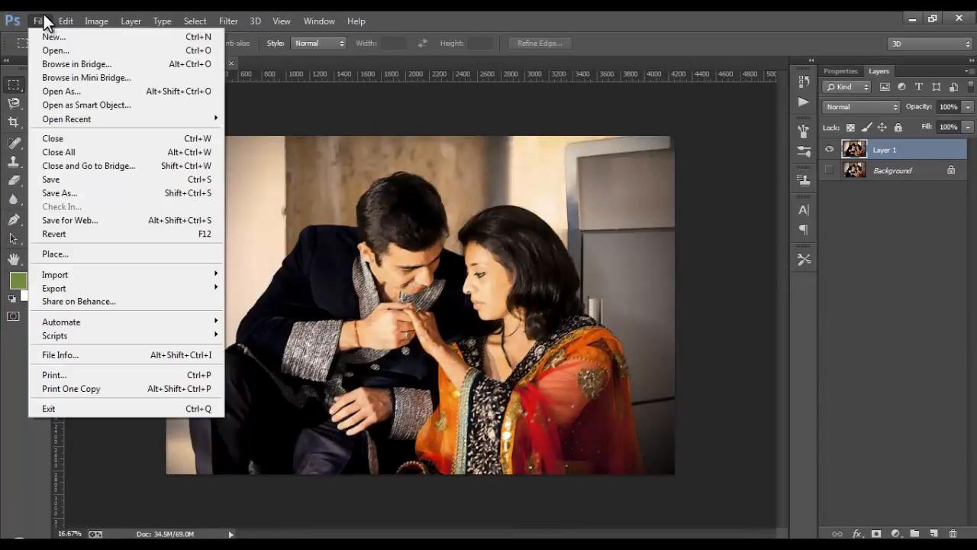
left_click(82, 179)
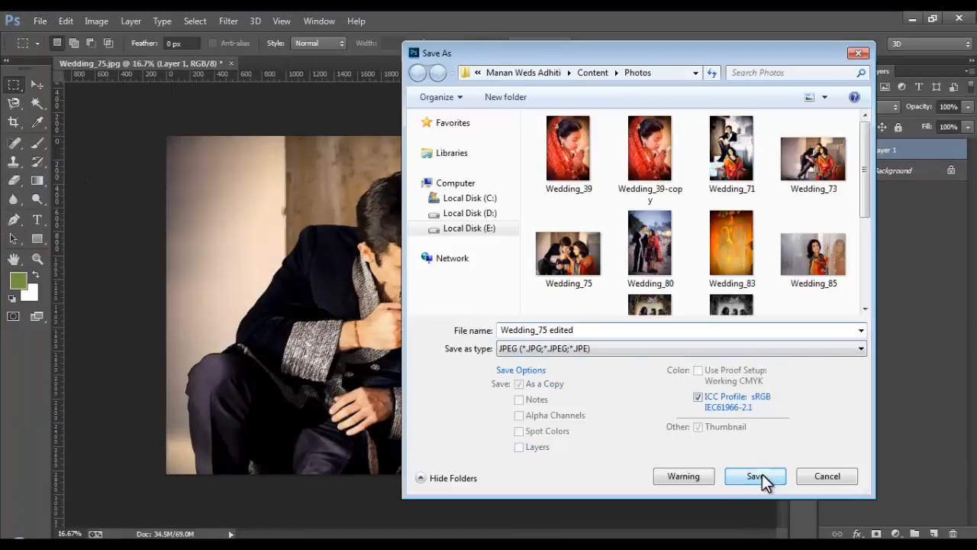
left_click(763, 476)
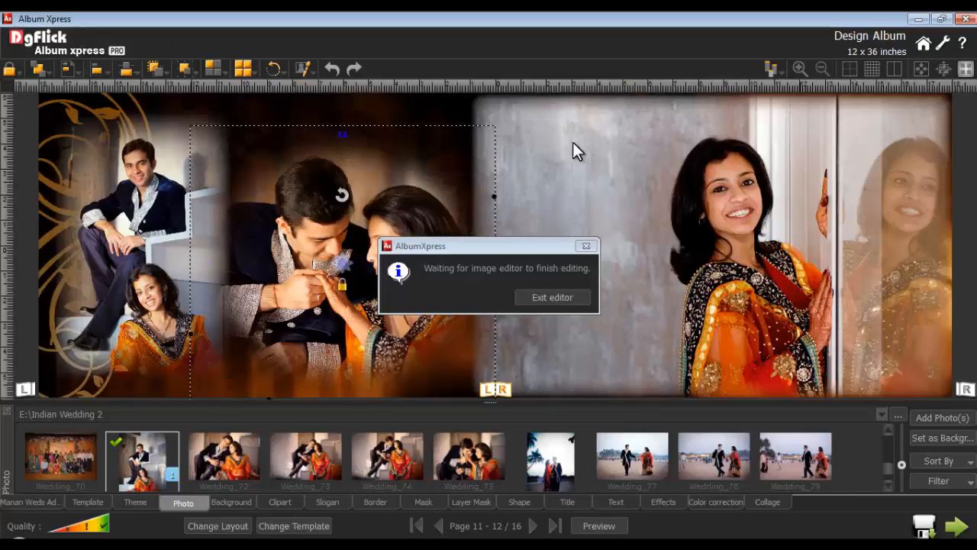
left_click(559, 295)
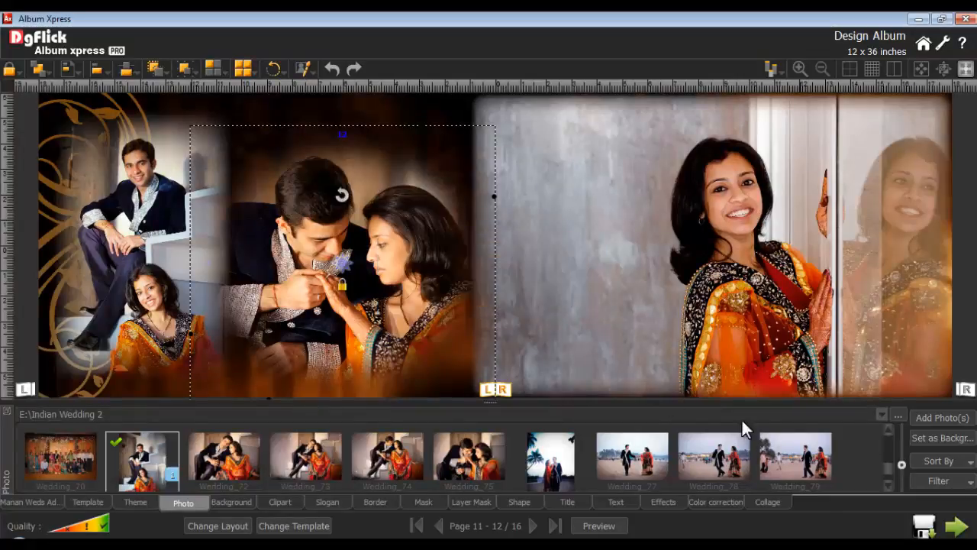
- Browse the album's Content\Photos folder and replace the selected couple photo on the page with Wedding_75 edited
left_click(880, 413)
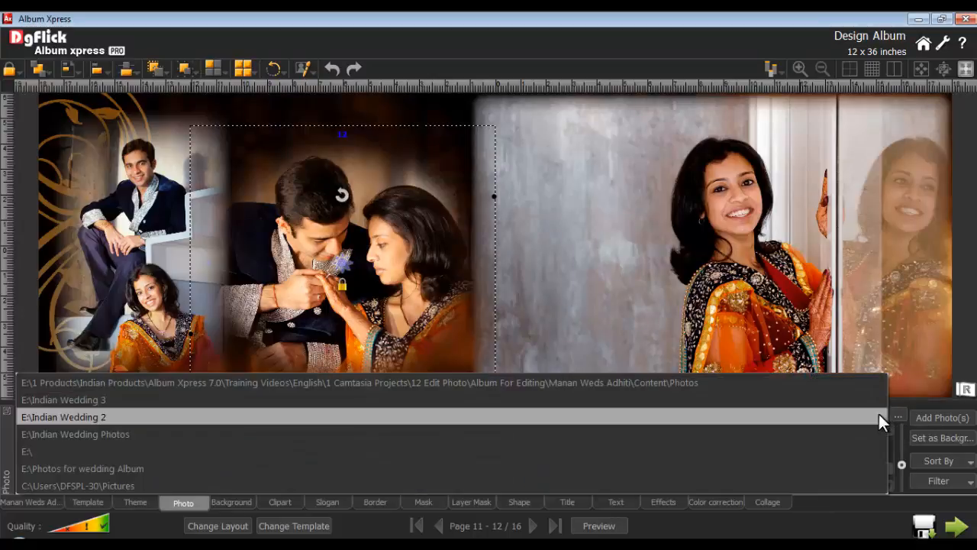
left_click(794, 385)
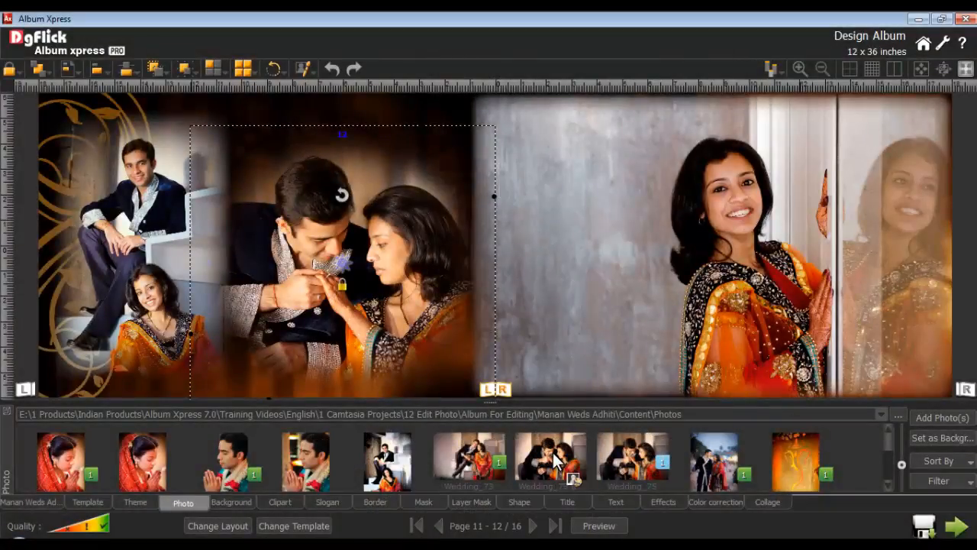
double_click(555, 461)
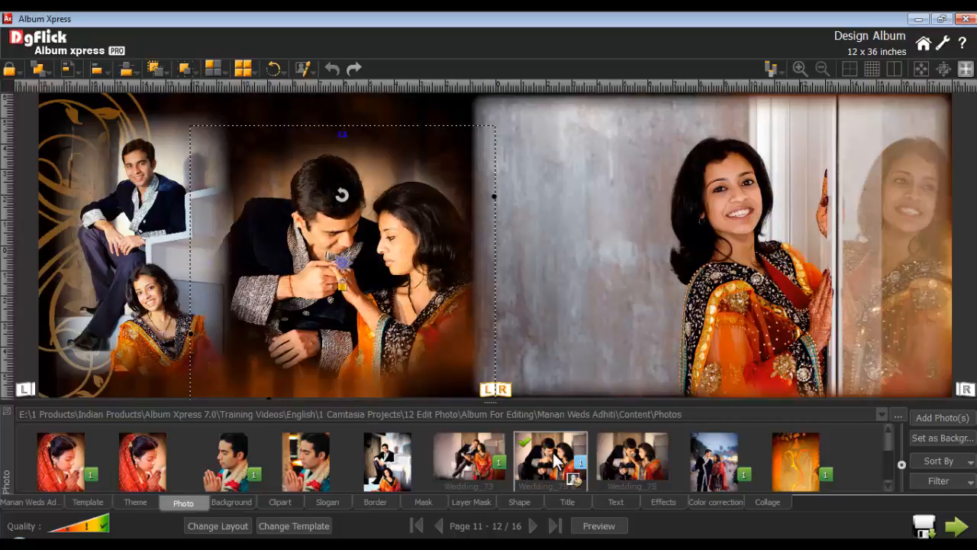